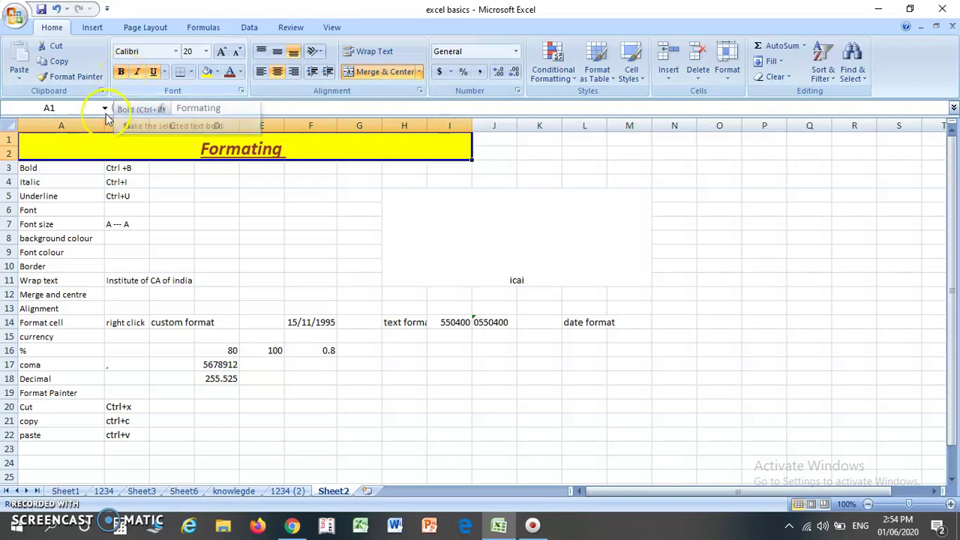
- Try bold on the "background colour" label in cell A8 and remove it again
{"action": "left_click", "coordinate": [42, 169]}
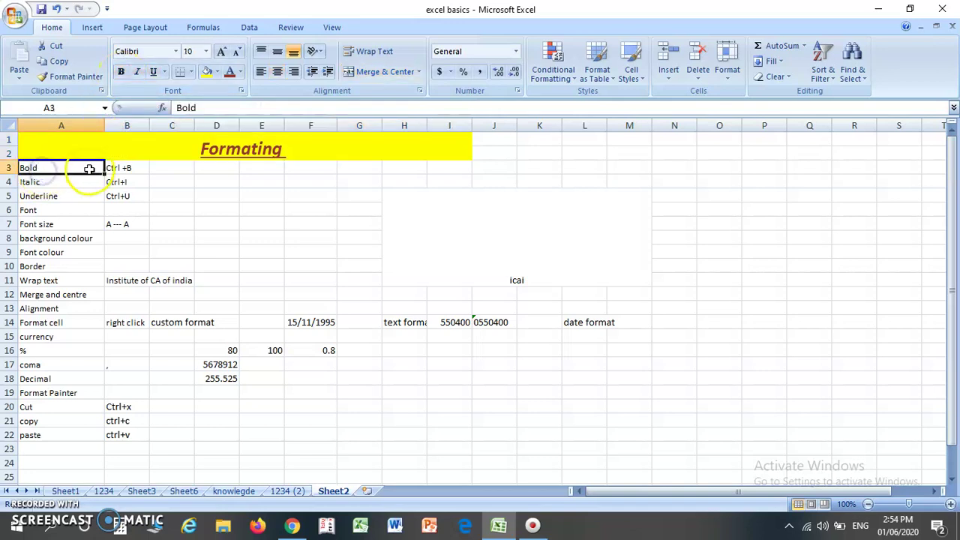
{"action": "left_click", "coordinate": [35, 252]}
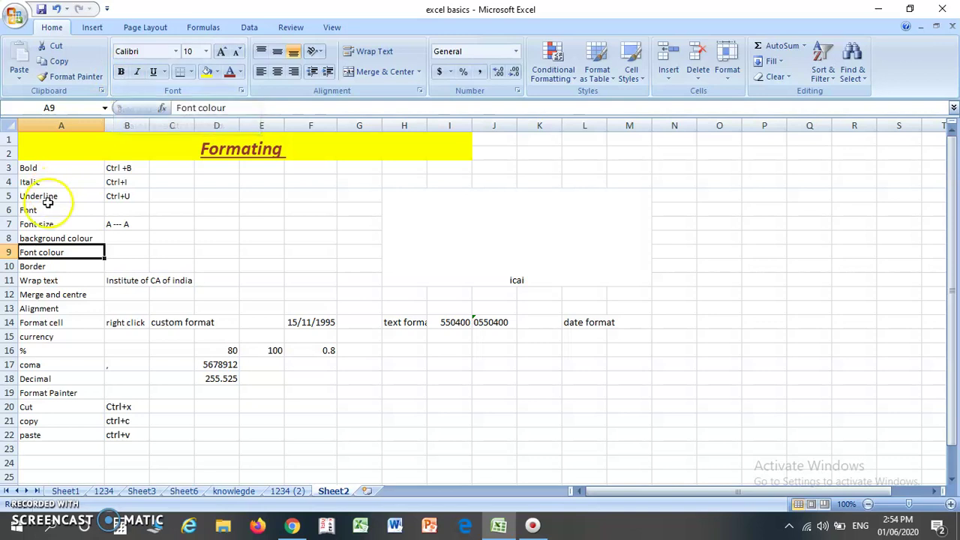
{"action": "left_click", "coordinate": [37, 238]}
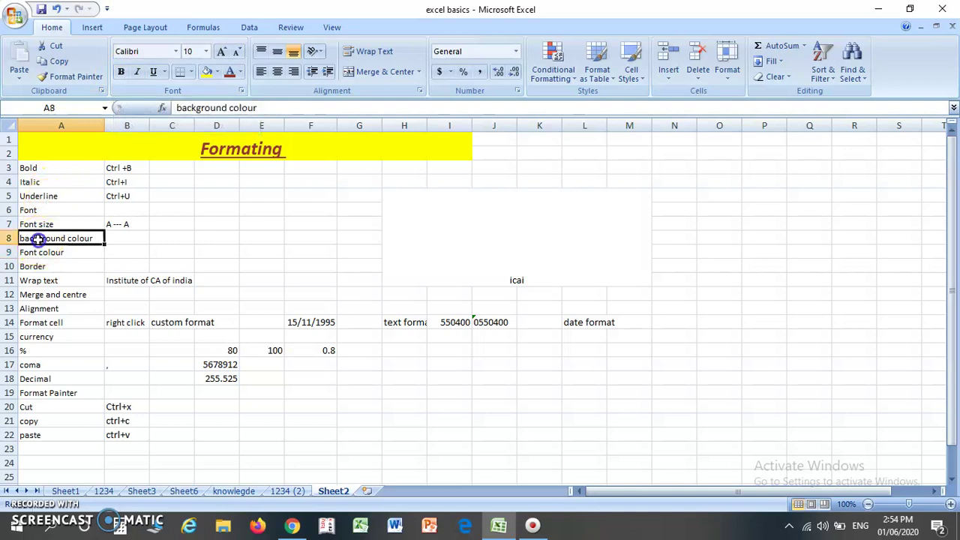
{"action": "left_click", "coordinate": [122, 73]}
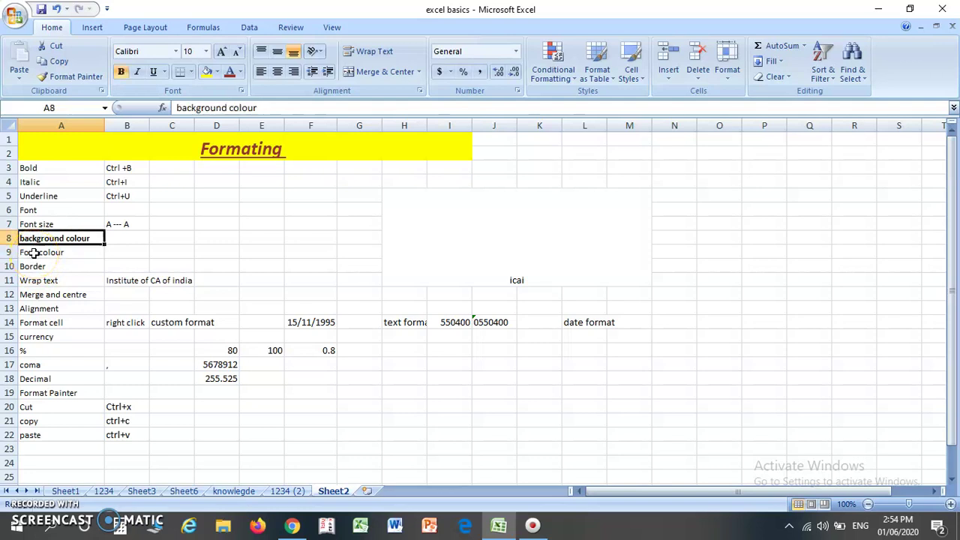
{"action": "left_click", "coordinate": [123, 74]}
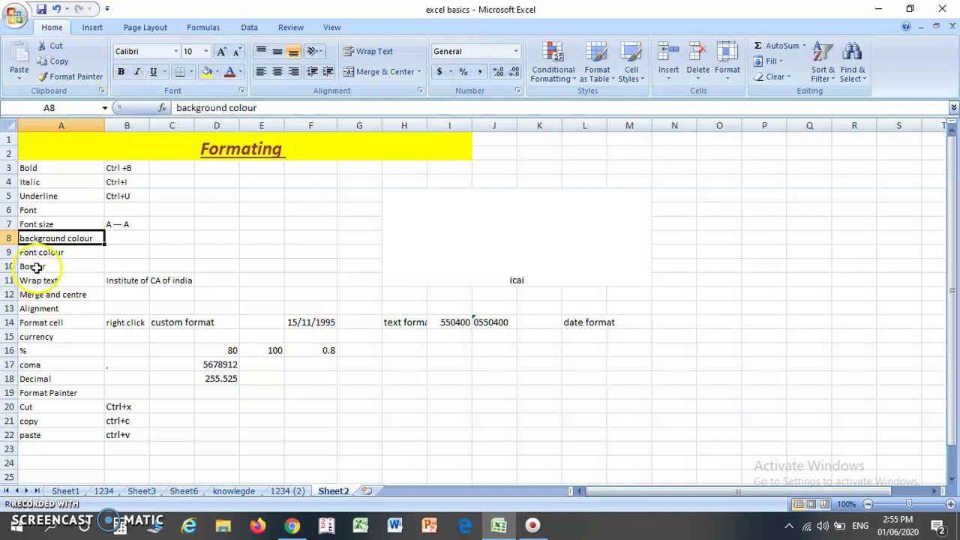
- Make the "Font colour" label in cell A9 bold
{"action": "left_click", "coordinate": [45, 168]}
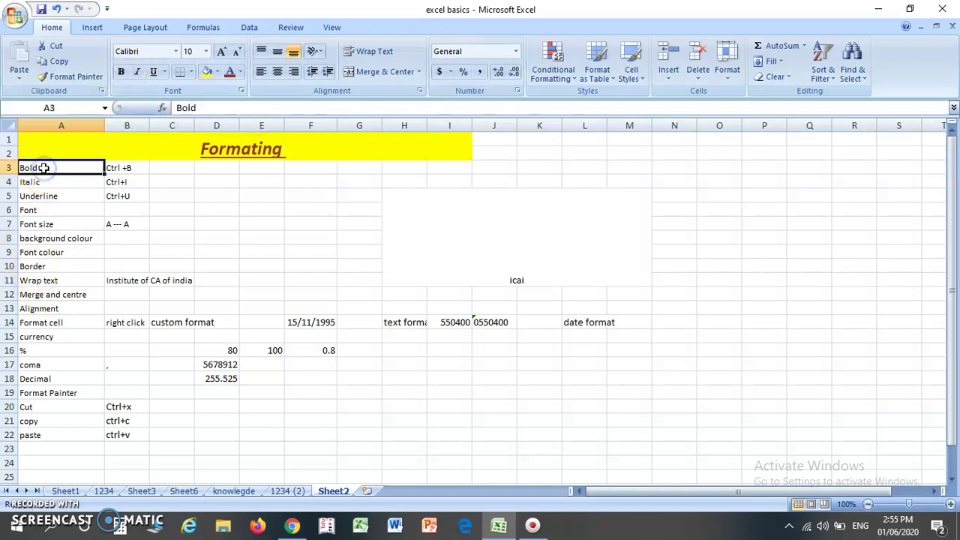
{"action": "key", "text": "Right"}
{"action": "key", "text": "Left"}
{"action": "key", "text": "Down"}
{"action": "key", "text": "Down"}
{"action": "key", "text": "Down"}
{"action": "key", "text": "Down"}
{"action": "key", "text": "Down"}
{"action": "key", "text": "Down"}
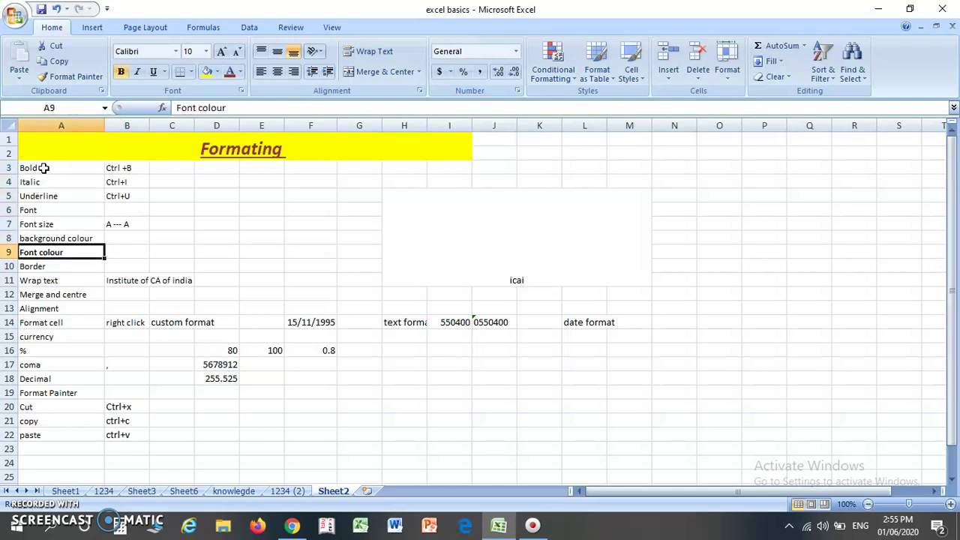
- Italicize the "Wrap text" label in cell A11 and the "Format cell" label in cell A14
{"action": "key", "text": "Up"}
{"action": "key", "text": "Up"}
{"action": "key", "text": "Up"}
{"action": "key", "text": "Up"}
{"action": "key", "text": "Up"}
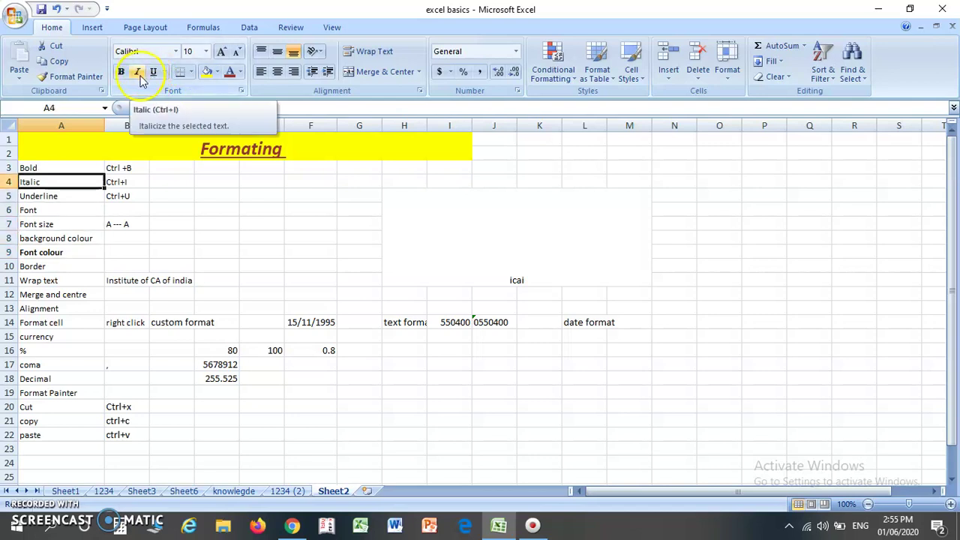
{"action": "left_click", "coordinate": [29, 281]}
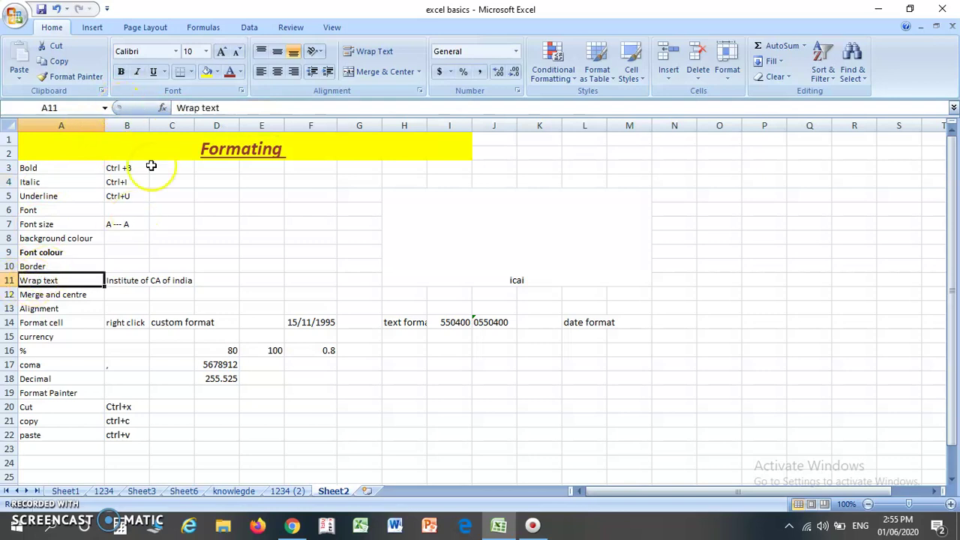
{"action": "left_click", "coordinate": [138, 73]}
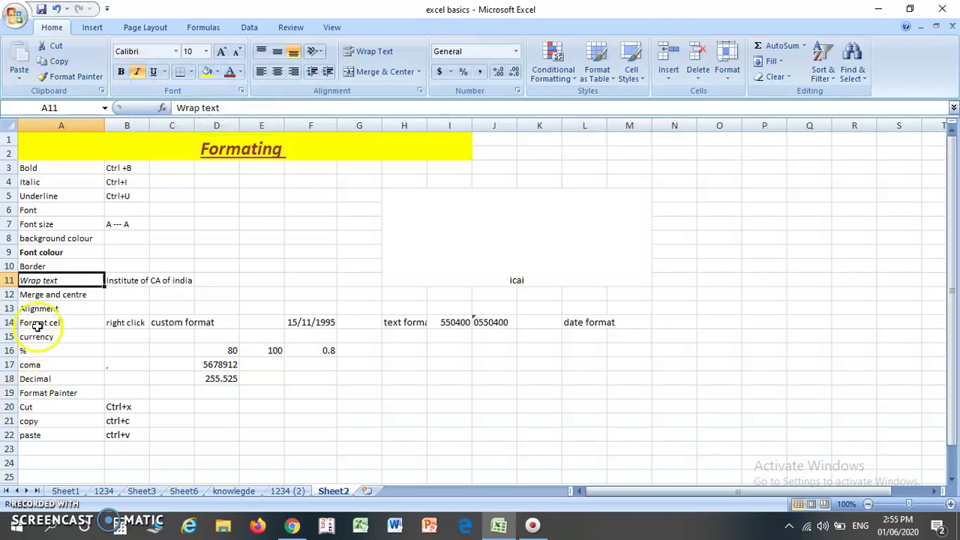
{"action": "left_click", "coordinate": [114, 182]}
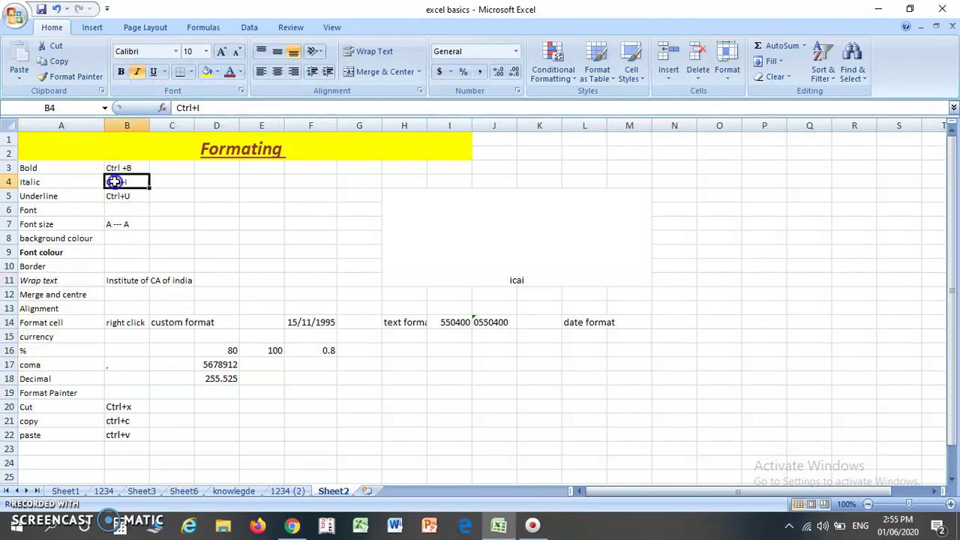
{"action": "left_click", "coordinate": [36, 321]}
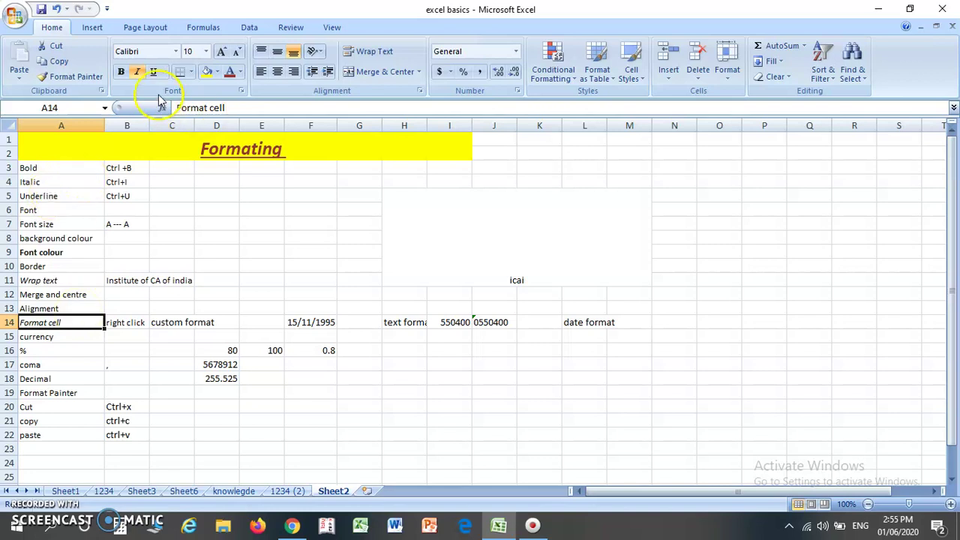
- Underline the "Merge and centre" label in cell A12
{"action": "left_click", "coordinate": [47, 197]}
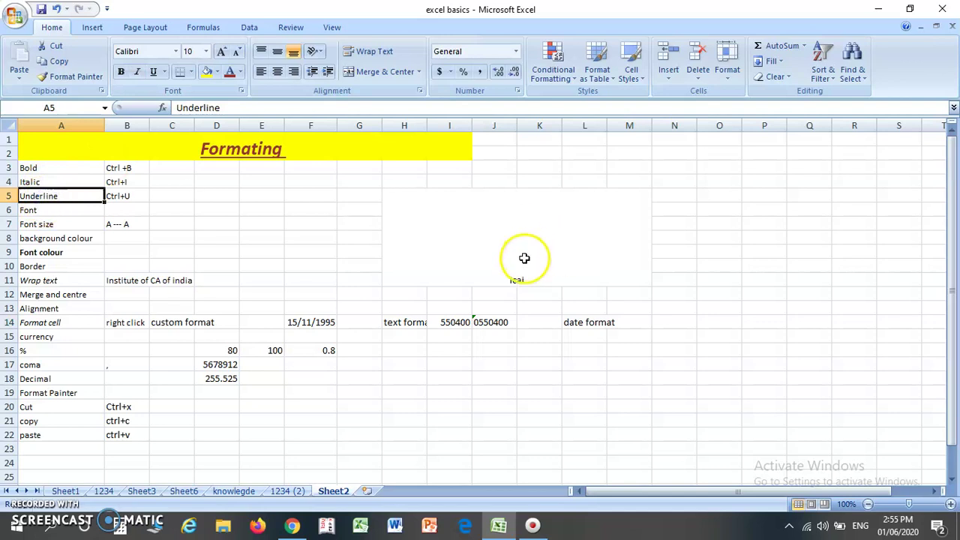
{"action": "left_click", "coordinate": [75, 295]}
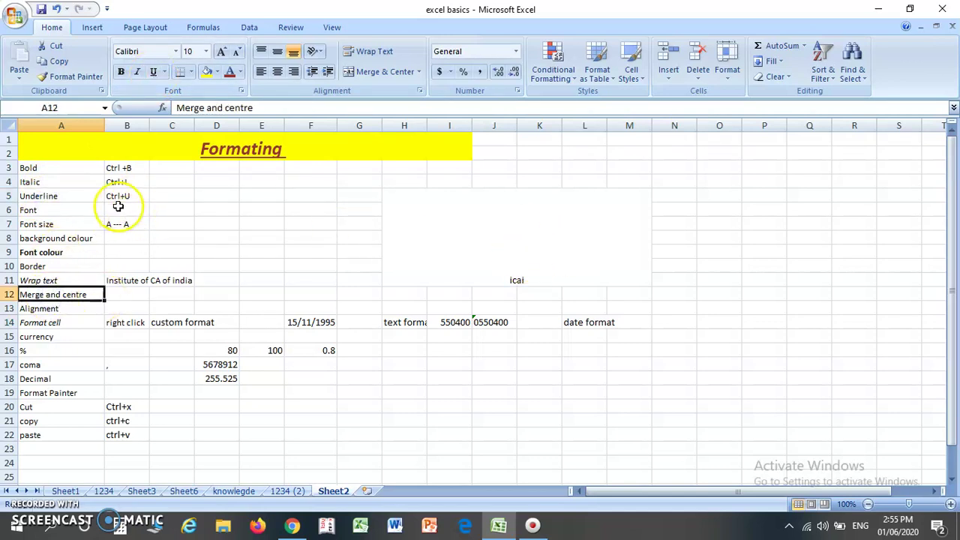
{"action": "left_click", "coordinate": [155, 74]}
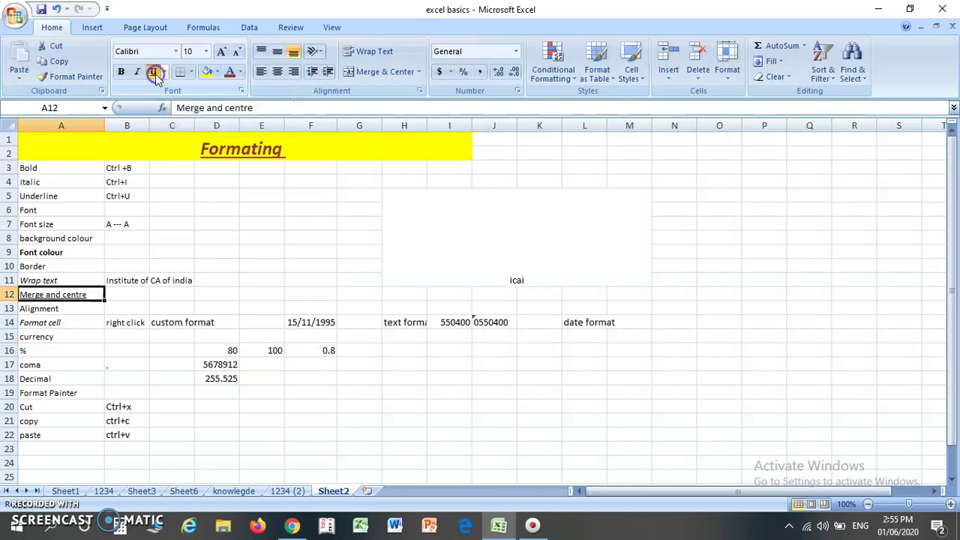
{"action": "left_click", "coordinate": [127, 297]}
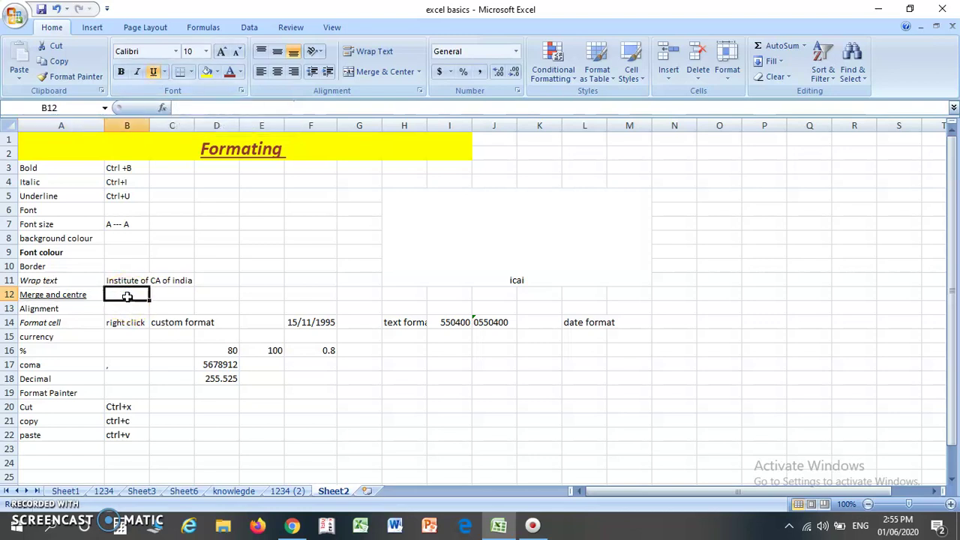
{"action": "left_click", "coordinate": [79, 295]}
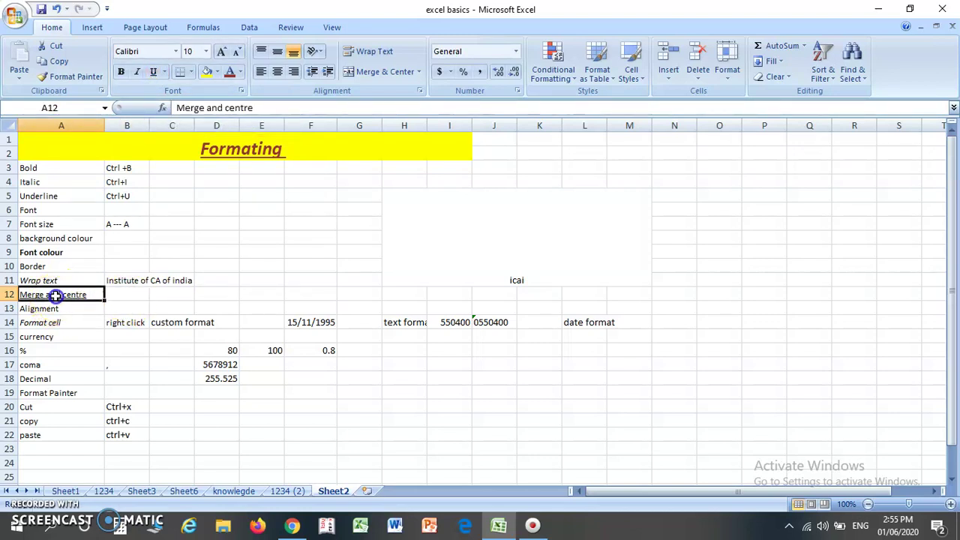
- Remove the underline from the "Merge and centre" label in cell A12
{"action": "left_click", "coordinate": [119, 297]}
{"action": "key", "text": "Left"}
{"action": "key", "text": "Right"}
{"action": "key", "text": "Left"}
{"action": "key", "text": "Right"}
{"action": "key", "text": "Left"}
{"action": "left_click", "coordinate": [153, 72]}
{"action": "left_click", "coordinate": [126, 296]}
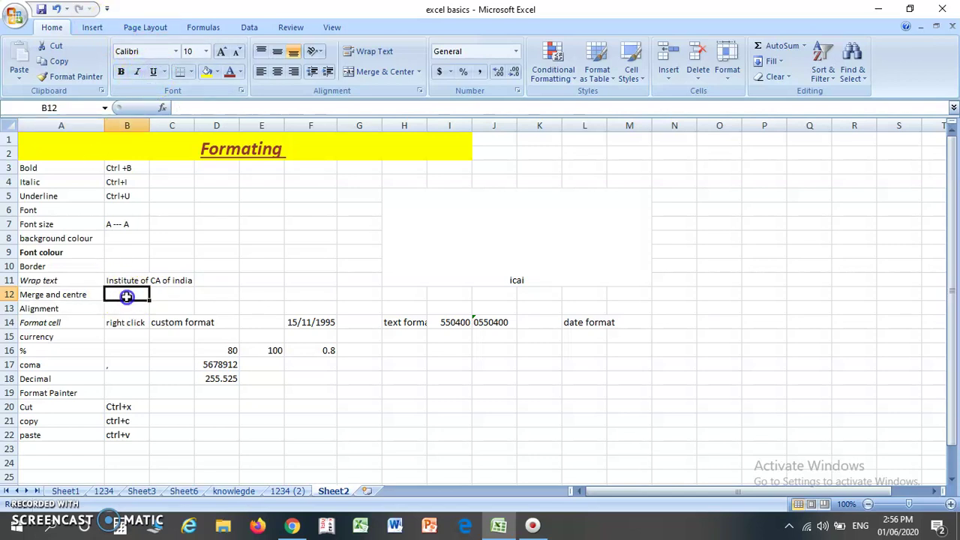
{"action": "left_click", "coordinate": [79, 296]}
{"action": "key", "text": "Up"}
{"action": "key", "text": "Up"}
{"action": "key", "text": "Up"}
{"action": "key", "text": "Up"}
{"action": "key", "text": "Up"}
{"action": "key", "text": "Up"}
{"action": "key", "text": "Up"}
{"action": "key", "text": "Up"}
{"action": "key", "text": "Up"}
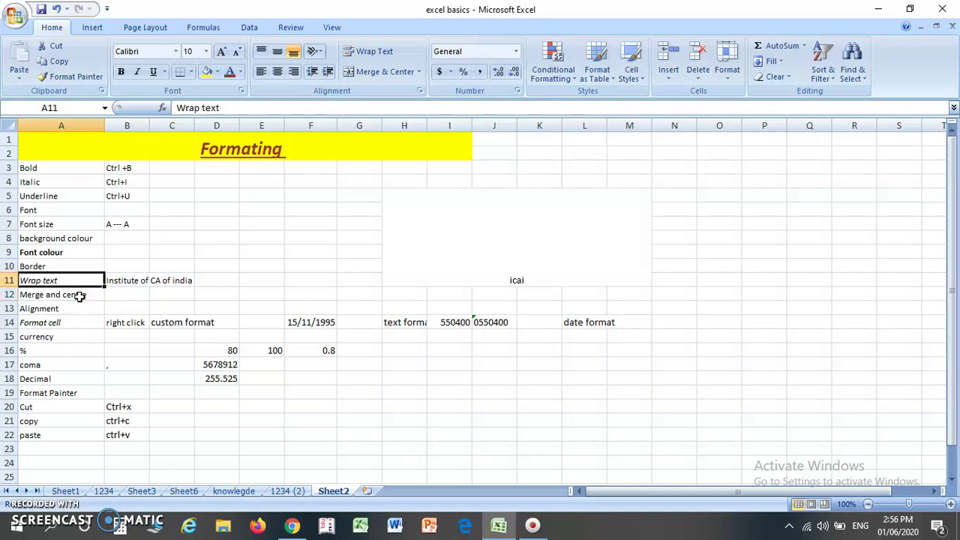
{"action": "key", "text": "Down"}
{"action": "key", "text": "Down"}
{"action": "key", "text": "Down"}
{"action": "key", "text": "Up"}
{"action": "key", "text": "Up"}
{"action": "key", "text": "Up"}
{"action": "key", "text": "Down"}
{"action": "key", "text": "Down"}
{"action": "key", "text": "Down"}
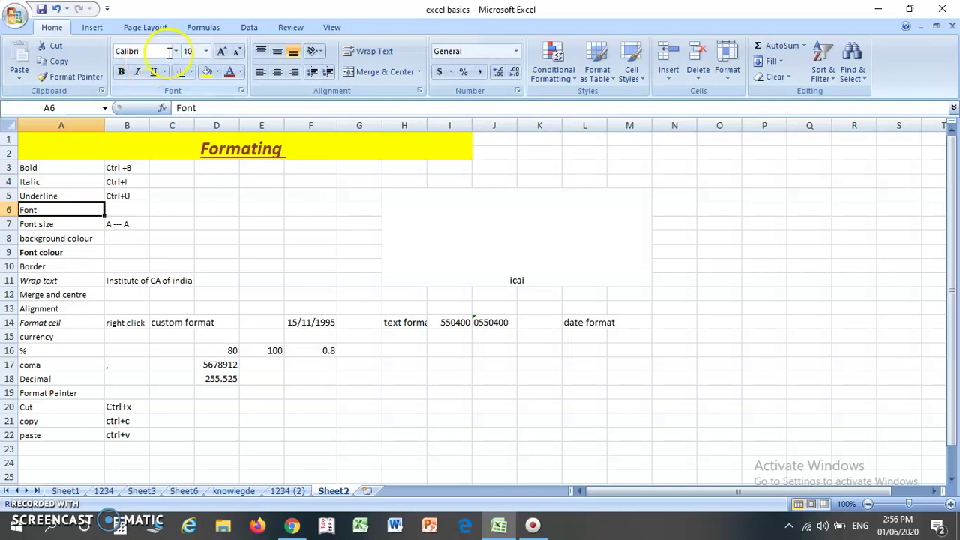
{"action": "left_click", "coordinate": [171, 145]}
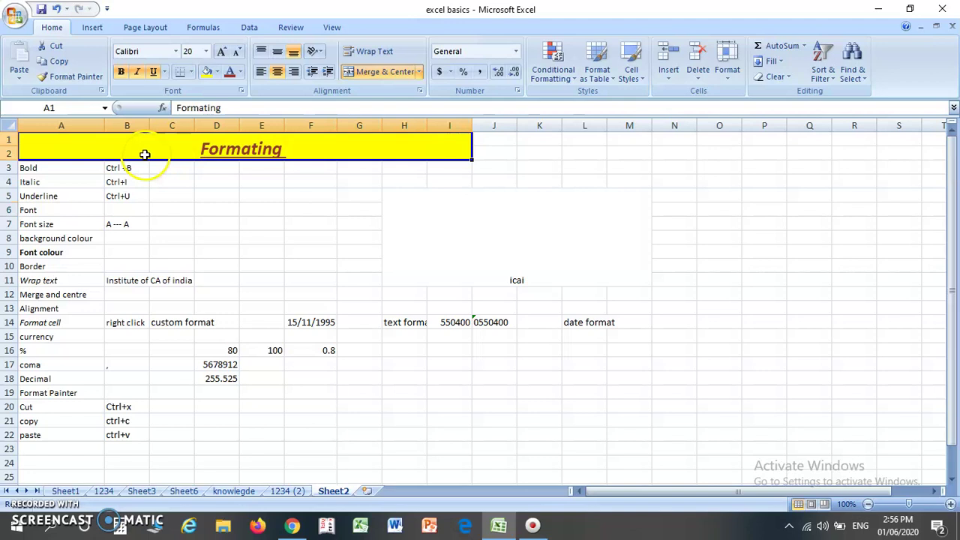
{"action": "left_click", "coordinate": [26, 198]}
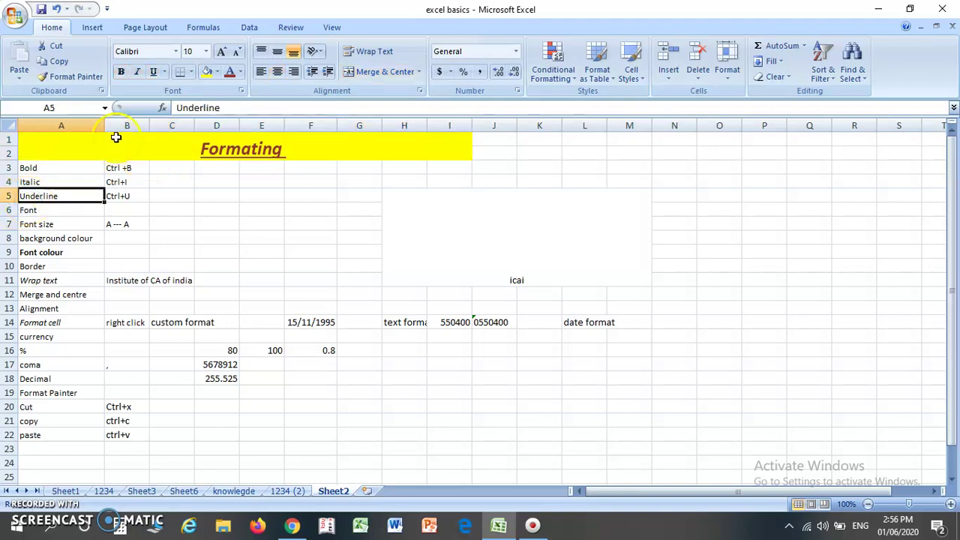
- Try font sizes 28 and 10 on the merged "Formating" heading in A1
{"action": "left_click", "coordinate": [185, 142]}
{"action": "left_click", "coordinate": [206, 52]}
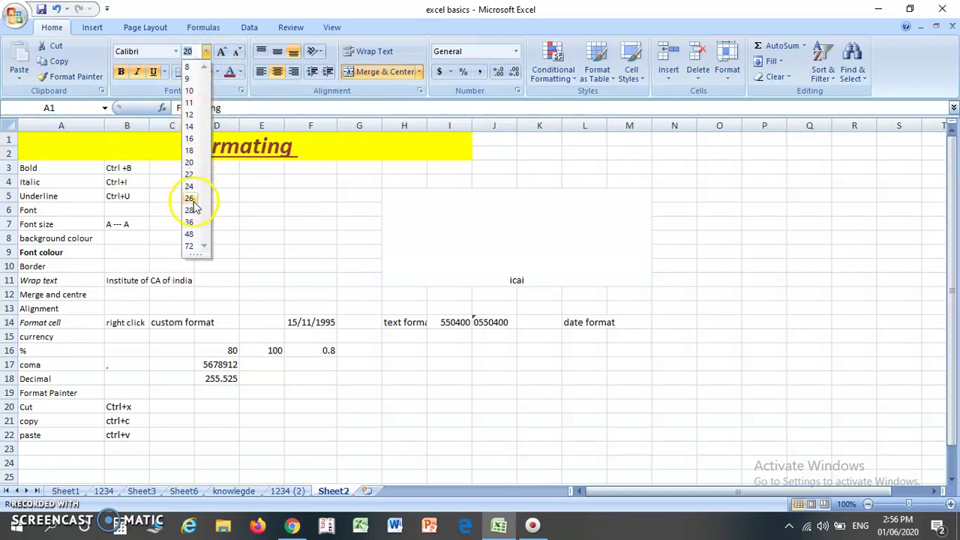
{"action": "left_click", "coordinate": [193, 209]}
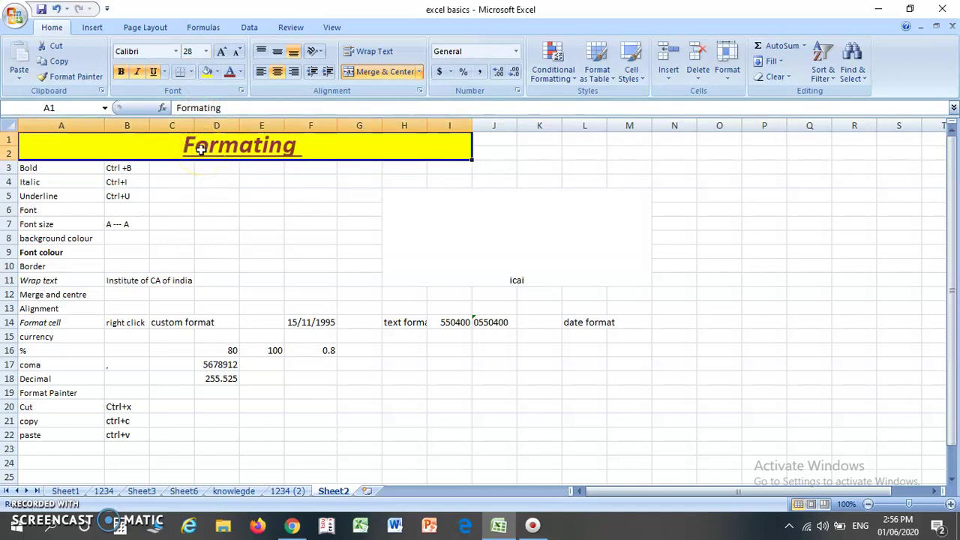
{"action": "left_click", "coordinate": [206, 52]}
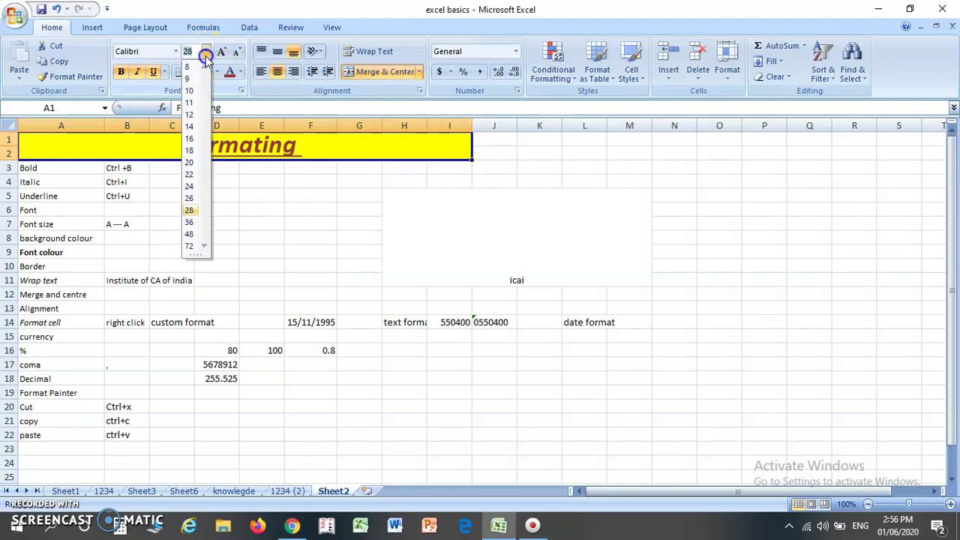
{"action": "left_click", "coordinate": [192, 92]}
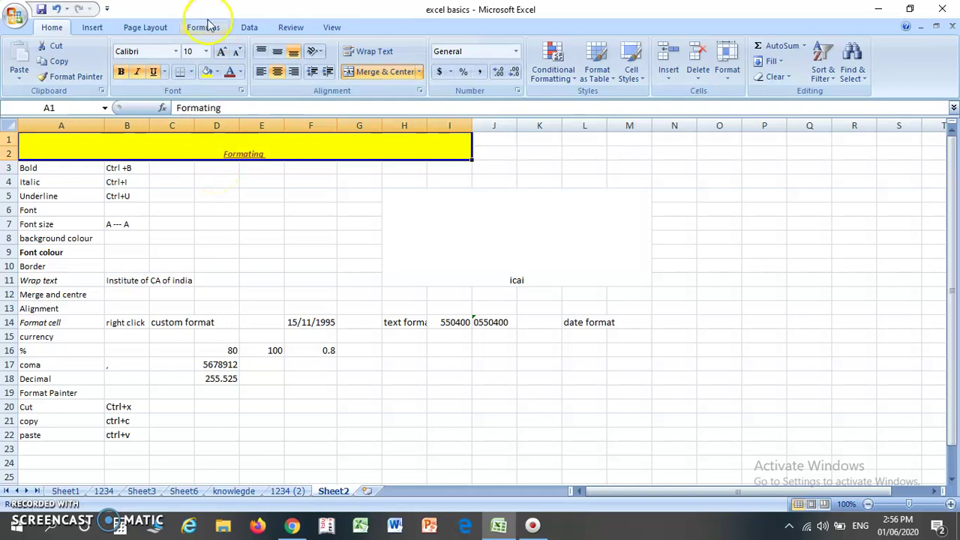
- Set the font size of the "Formating" heading to 26
{"action": "left_click", "coordinate": [206, 52]}
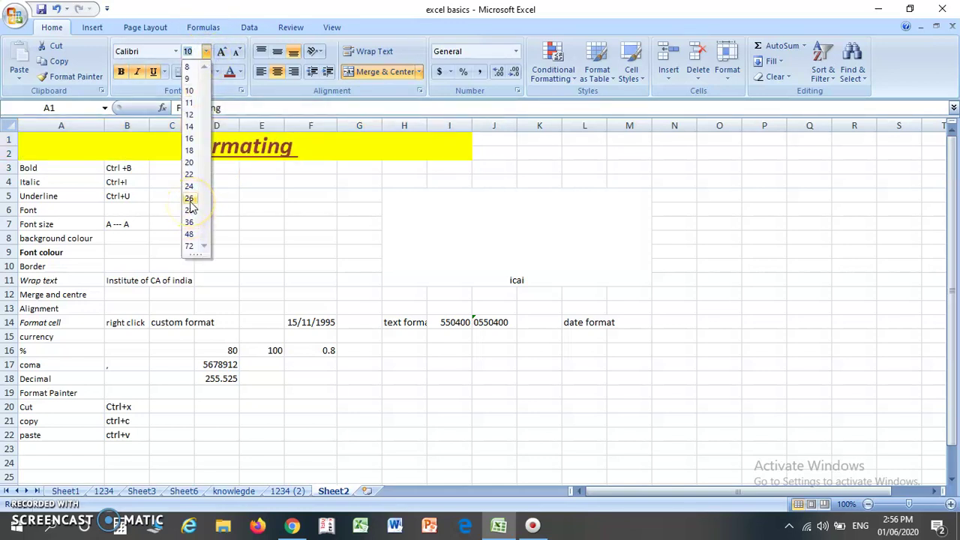
{"action": "left_click", "coordinate": [189, 199]}
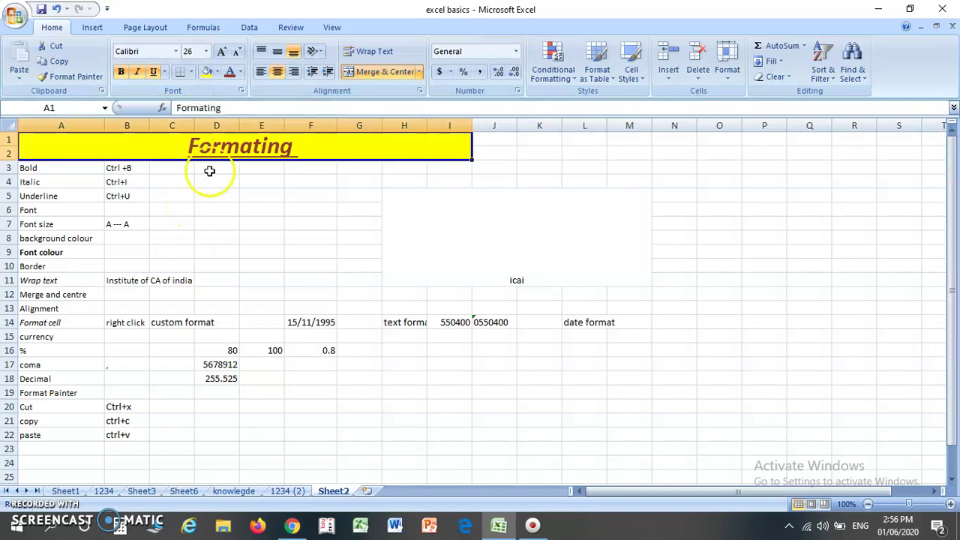
{"action": "left_click", "coordinate": [123, 197]}
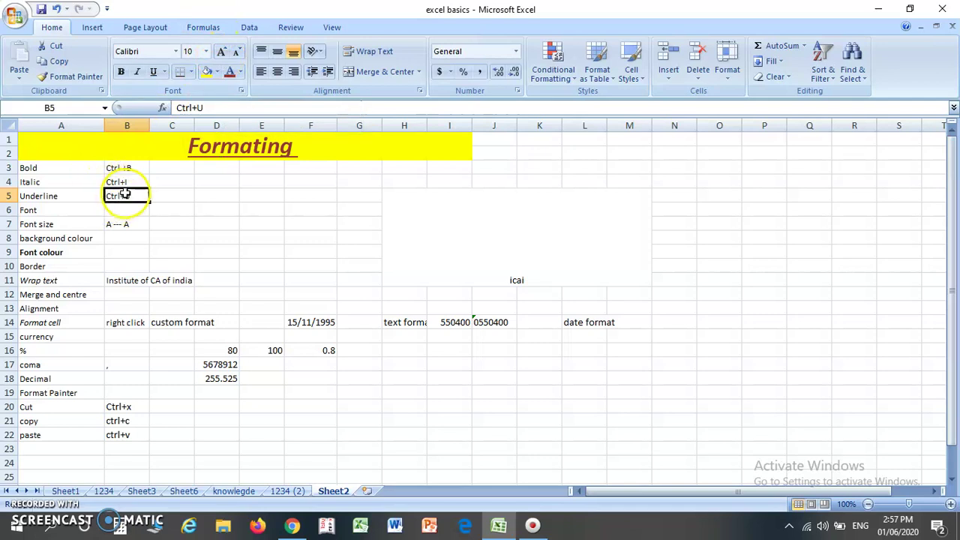
- Increase the "Formating" heading's font size stepwise to 72 and enlarge the height of row 2 so the text fits
{"action": "left_click", "coordinate": [259, 142]}
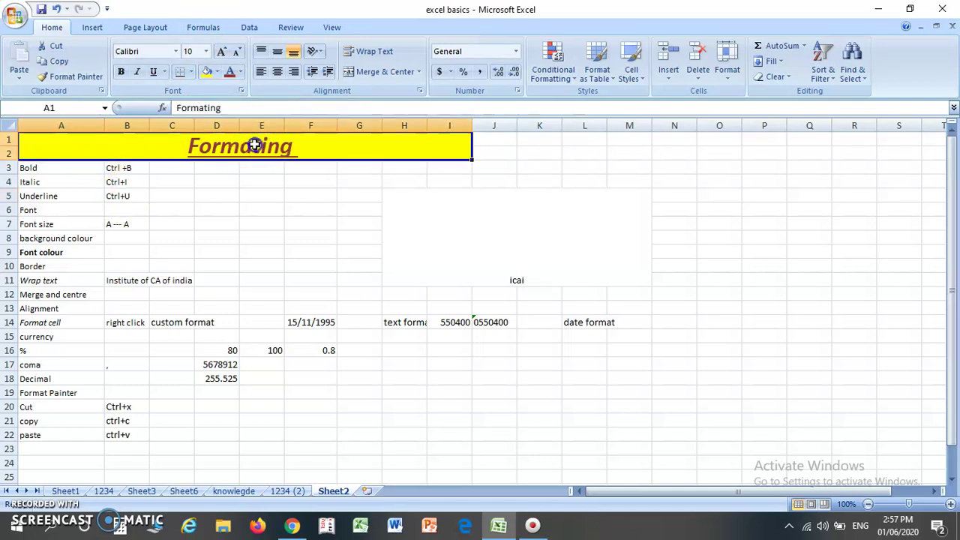
{"action": "left_click", "coordinate": [221, 52]}
{"action": "left_click", "coordinate": [221, 52]}
{"action": "left_click", "coordinate": [221, 53]}
{"action": "left_click", "coordinate": [221, 53]}
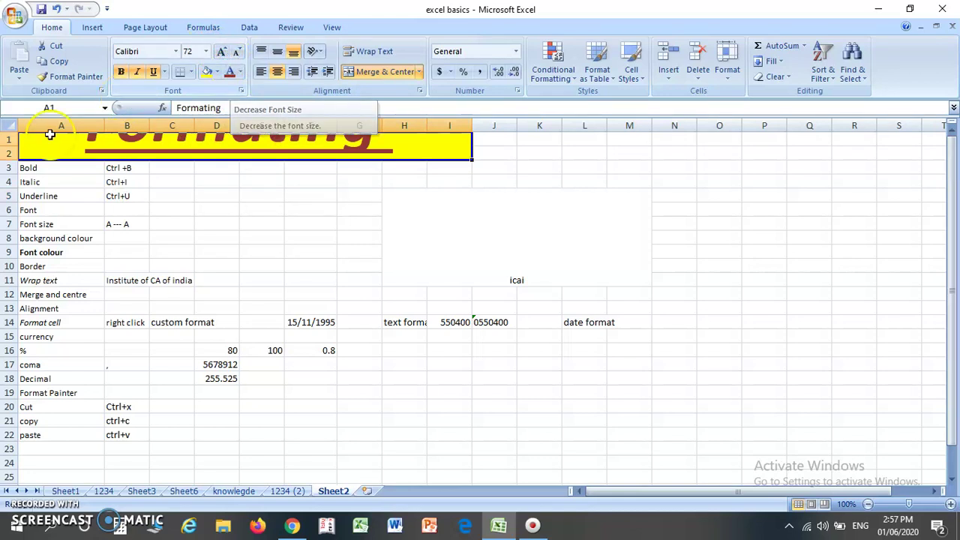
{"action": "left_click_drag", "start_coordinate": [10, 161], "coordinate": [13, 311]}
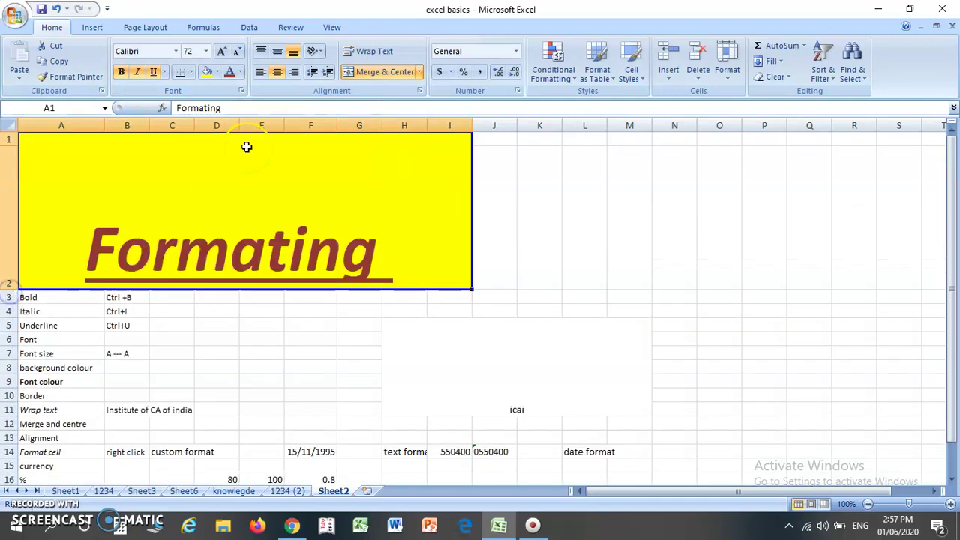
- Decrease the "Formating" heading's font size stepwise to 22
{"action": "left_click", "coordinate": [236, 54]}
{"action": "left_click", "coordinate": [236, 54]}
{"action": "left_click", "coordinate": [236, 54]}
{"action": "left_click", "coordinate": [236, 54]}
{"action": "left_click", "coordinate": [237, 54]}
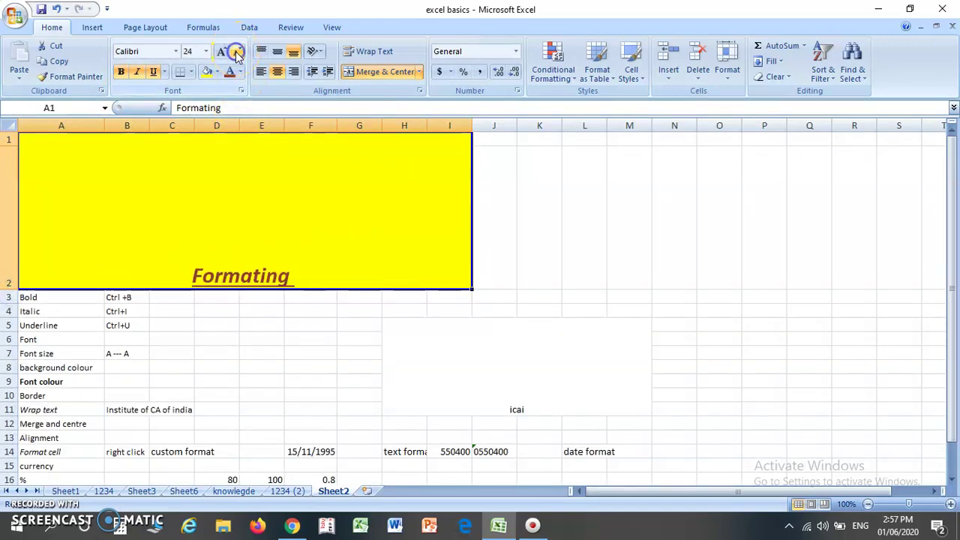
{"action": "left_click", "coordinate": [236, 54]}
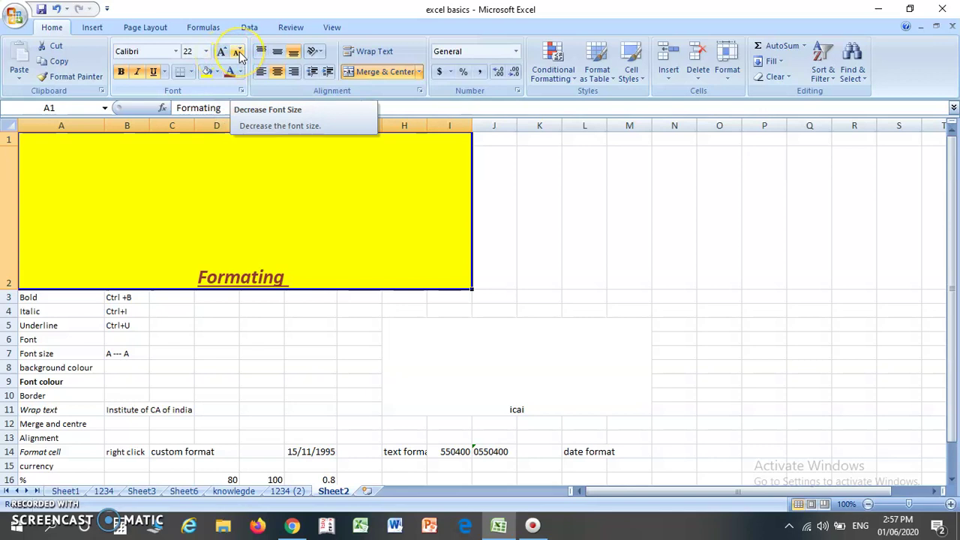
- Undo the recent font size decreases on the "Formating" heading
{"action": "key", "text": "ctrl+z"}
{"action": "key", "text": "ctrl+z"}
{"action": "key", "text": "ctrl+z"}
{"action": "key", "text": "ctrl+z"}
{"action": "key", "text": "ctrl+z"}
{"action": "key", "text": "ctrl+z"}
{"action": "key", "text": "ctrl+z"}
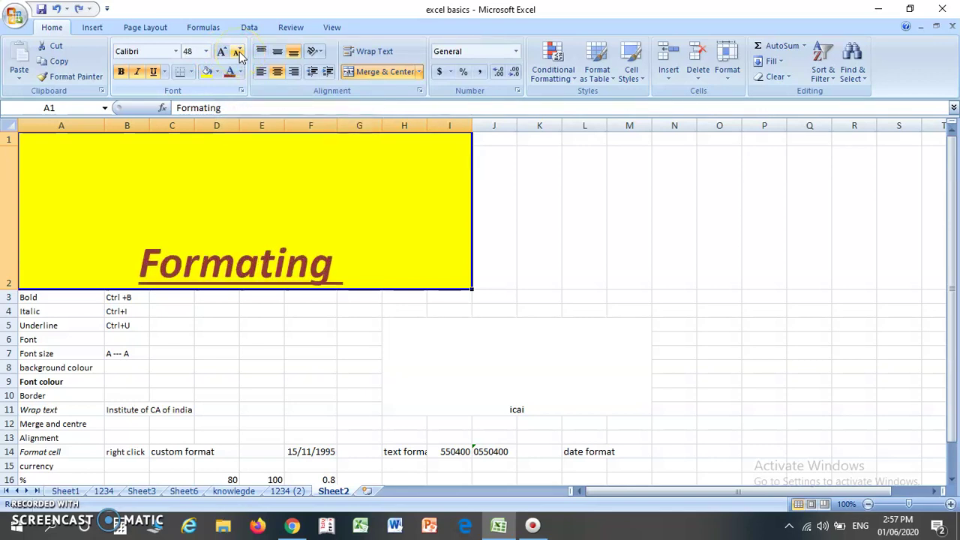
- Decrease the "Formating" heading's font size stepwise to 28
{"action": "left_click", "coordinate": [236, 52]}
{"action": "left_click", "coordinate": [237, 53]}
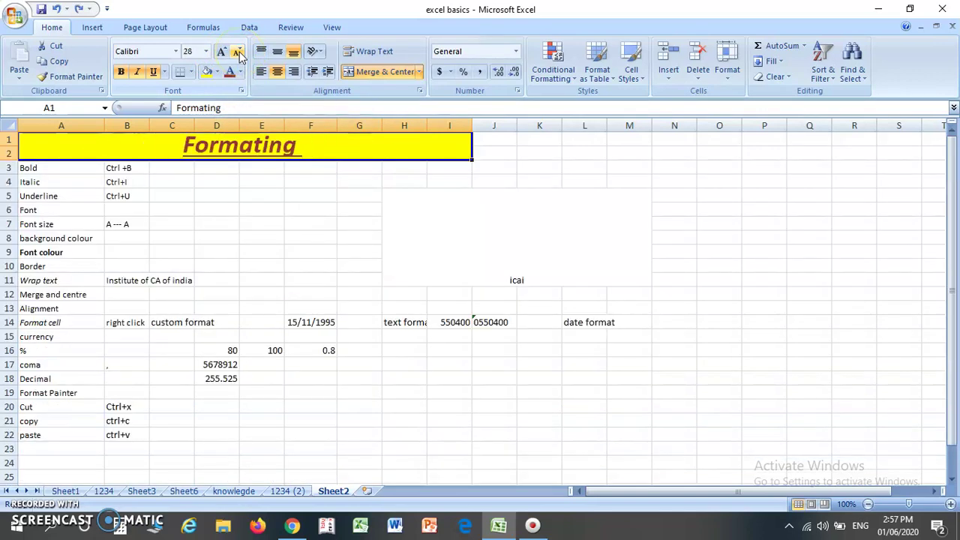
{"action": "left_click", "coordinate": [27, 253]}
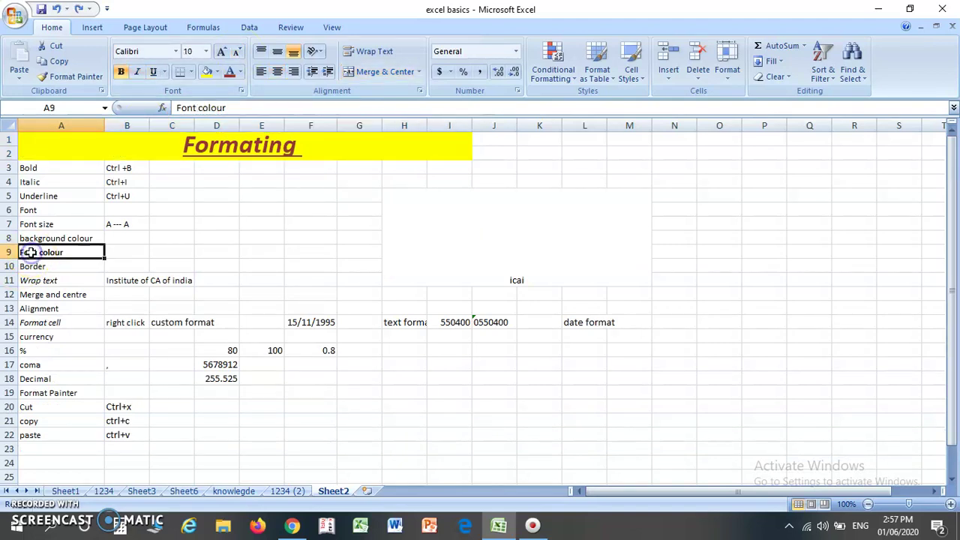
{"action": "key", "text": "Up"}
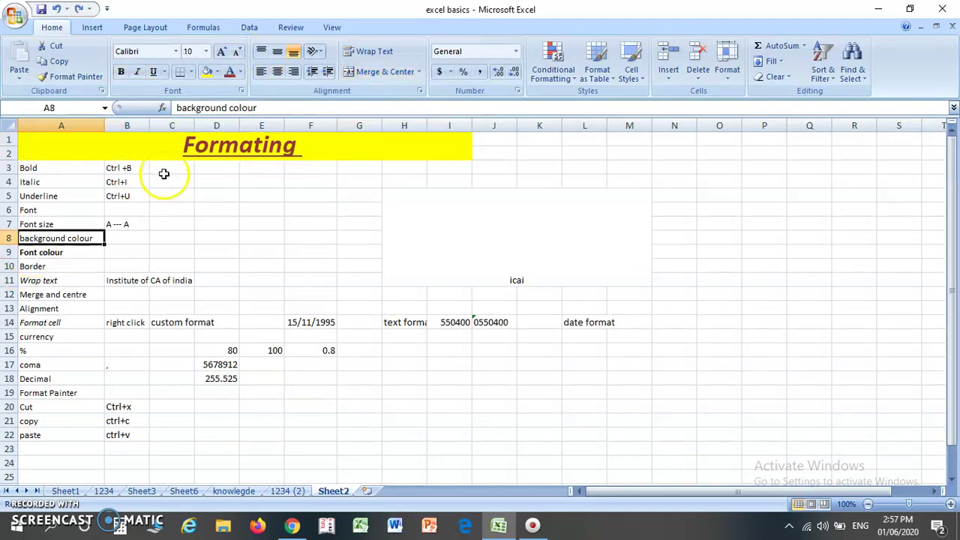
{"action": "left_click", "coordinate": [128, 146]}
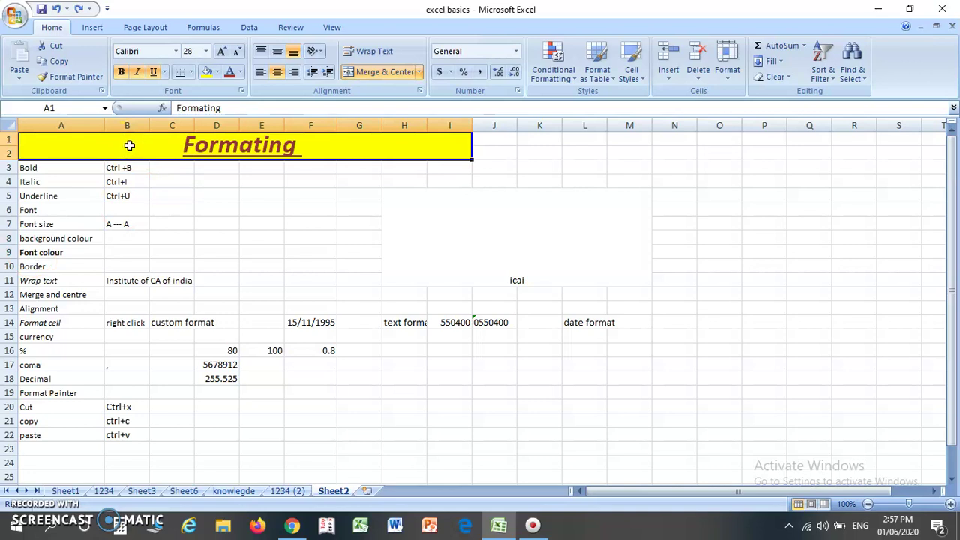
- Fill the "Underline" label cell A5 with yellow and change its fill to the standard light blue
{"action": "left_click_drag", "start_coordinate": [64, 183], "coordinate": [61, 356]}
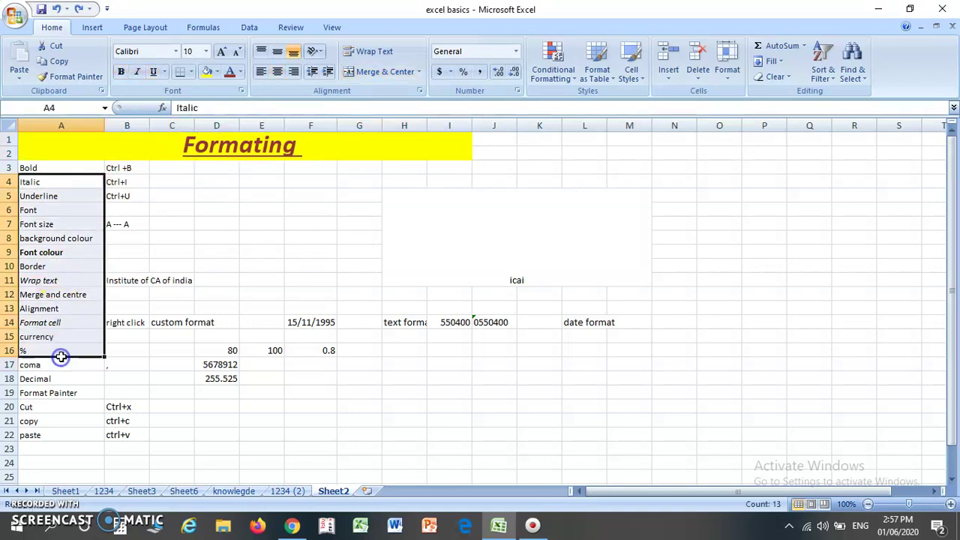
{"action": "left_click", "coordinate": [60, 195]}
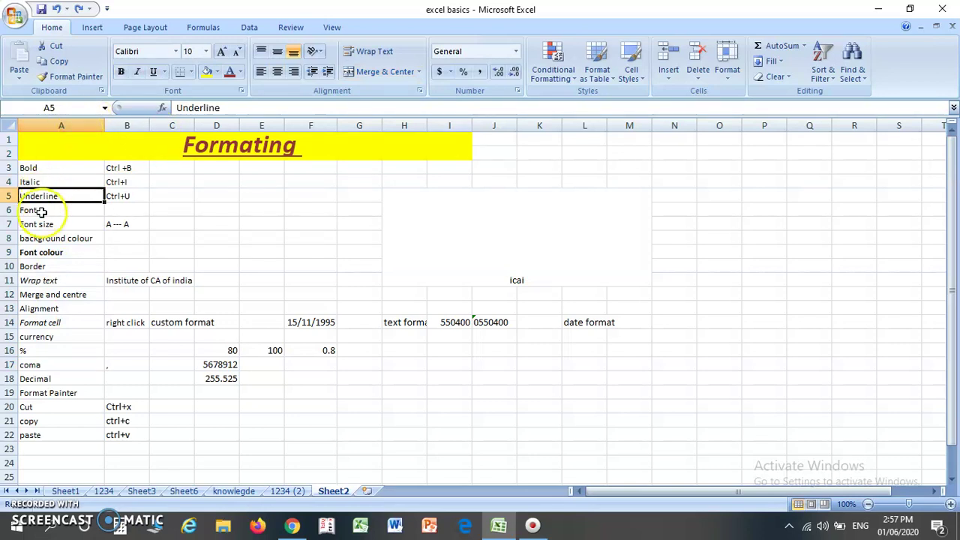
{"action": "left_click", "coordinate": [210, 75]}
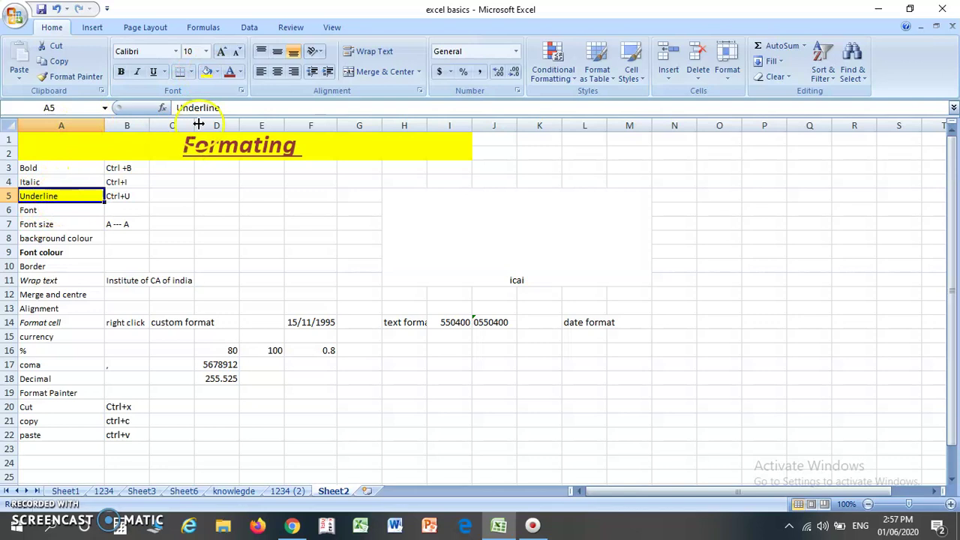
{"action": "left_click", "coordinate": [217, 73]}
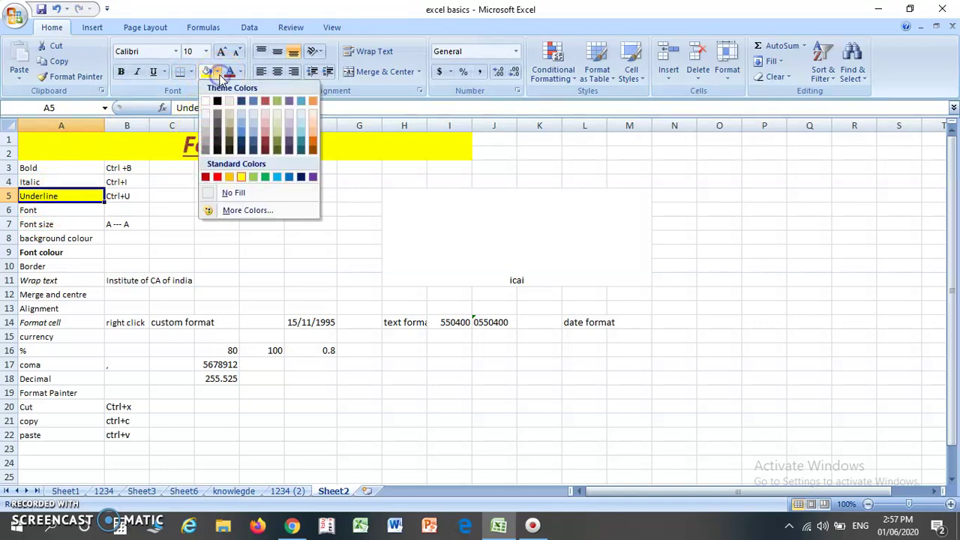
{"action": "left_click", "coordinate": [278, 178]}
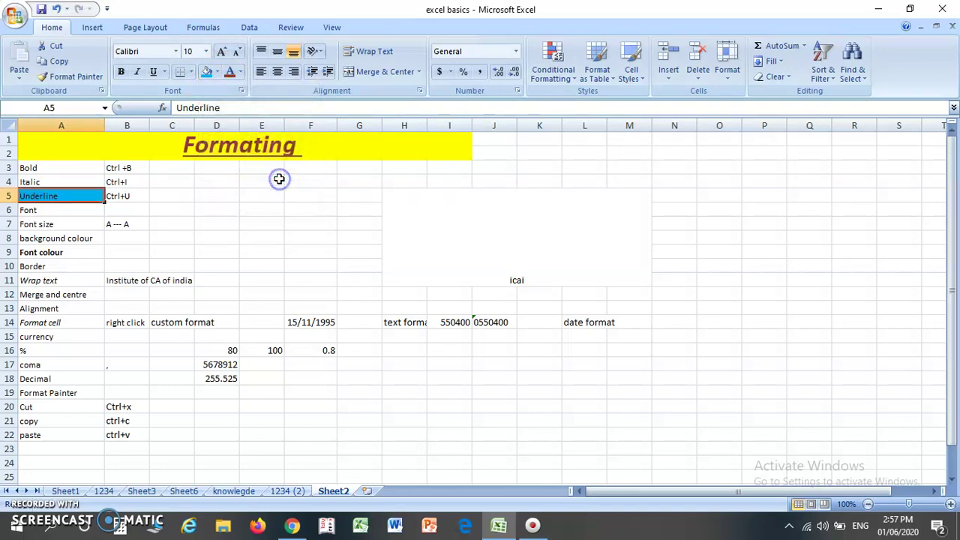
- Change the font colour of the "Formating" heading to the standard dark blue
{"action": "left_click", "coordinate": [36, 218]}
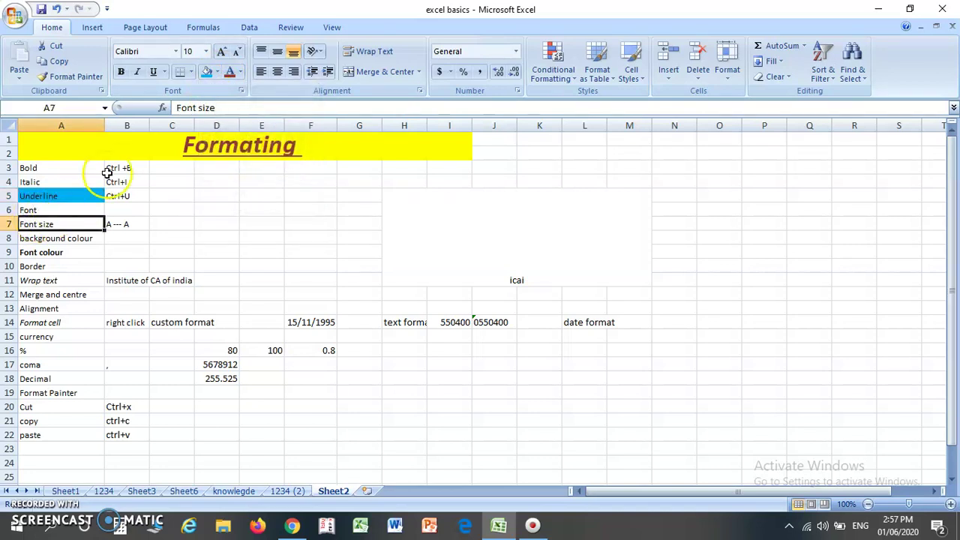
{"action": "left_click", "coordinate": [48, 264]}
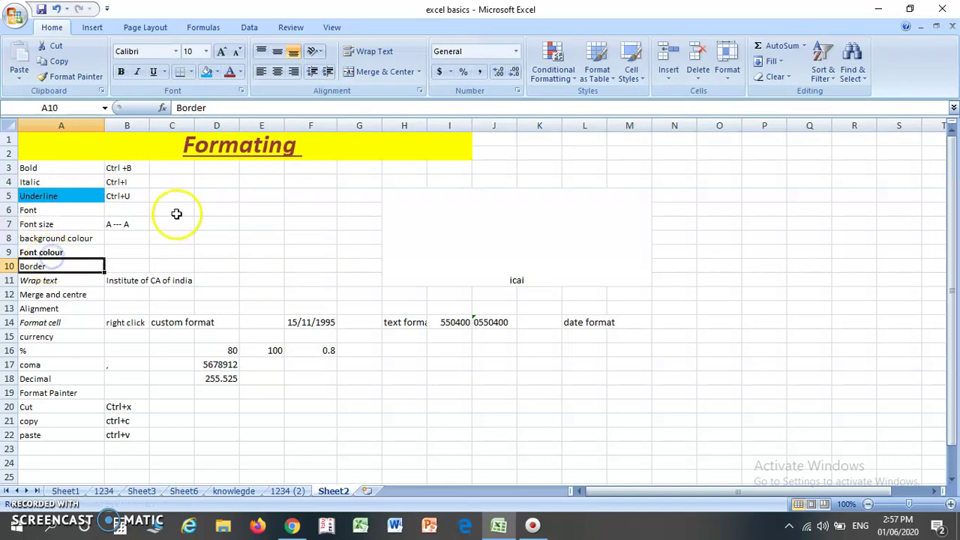
{"action": "left_click", "coordinate": [157, 143]}
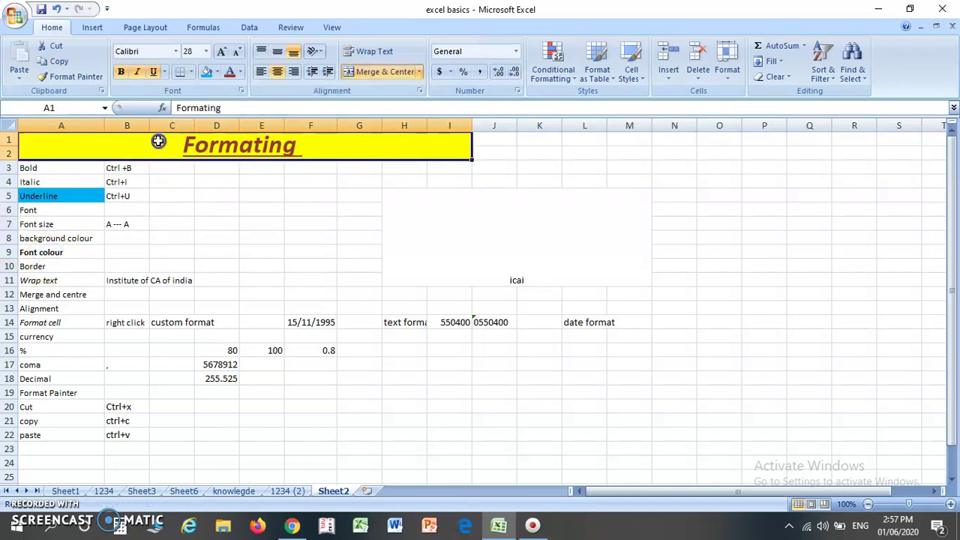
{"action": "left_click", "coordinate": [240, 72]}
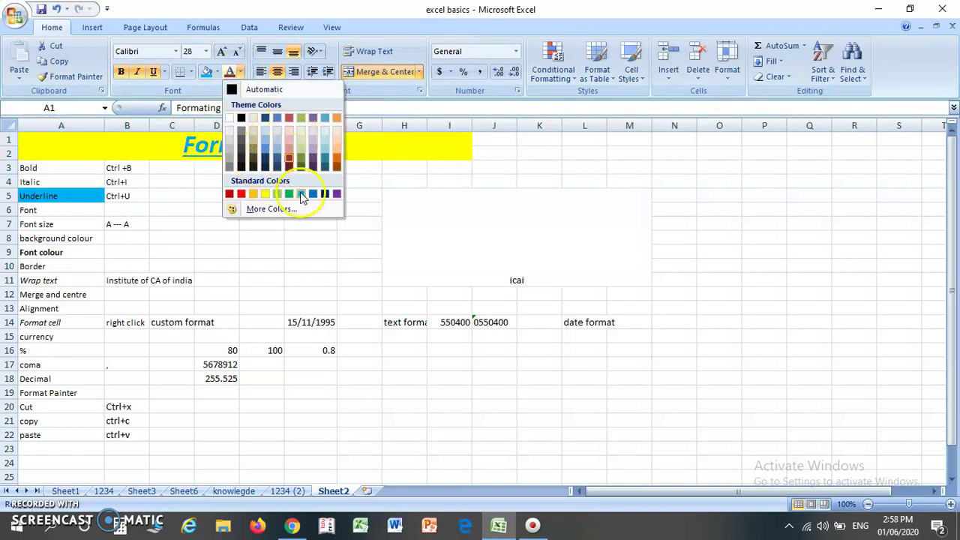
{"action": "left_click", "coordinate": [324, 195]}
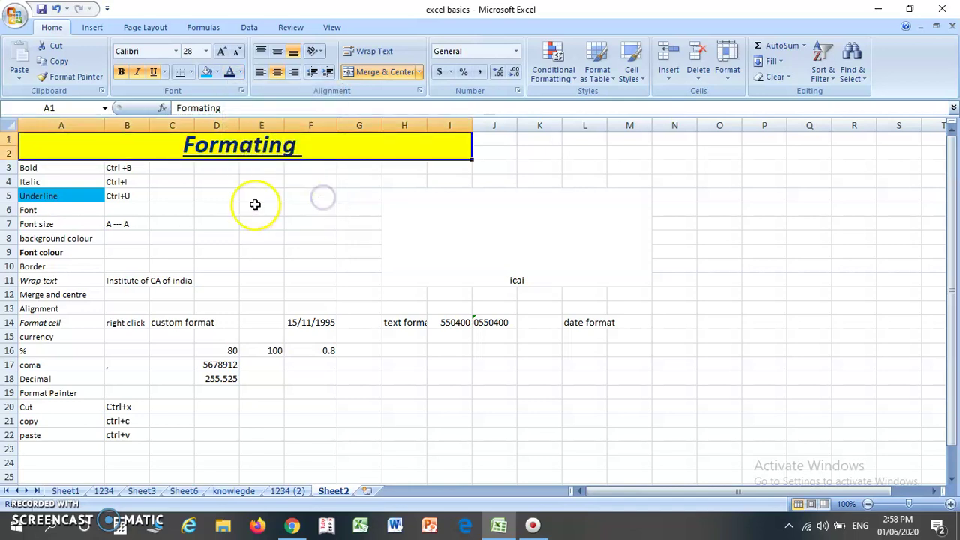
{"action": "left_click", "coordinate": [224, 181]}
{"action": "key", "text": "Left"}
{"action": "key", "text": "Left"}
{"action": "key", "text": "Left"}
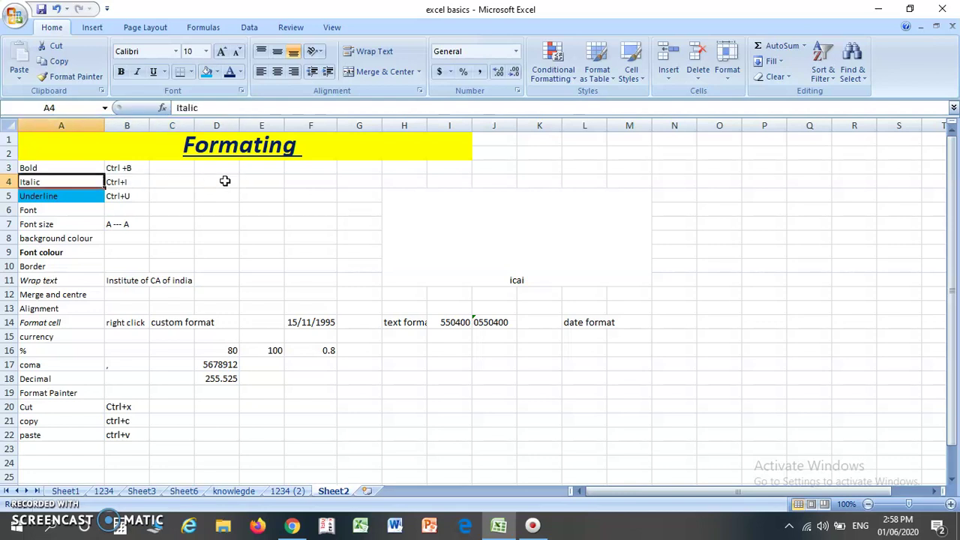
{"action": "key", "text": "Down"}
{"action": "key", "text": "Down"}
{"action": "key", "text": "Down"}
{"action": "key", "text": "Down"}
{"action": "key", "text": "Down"}
{"action": "key", "text": "Down"}
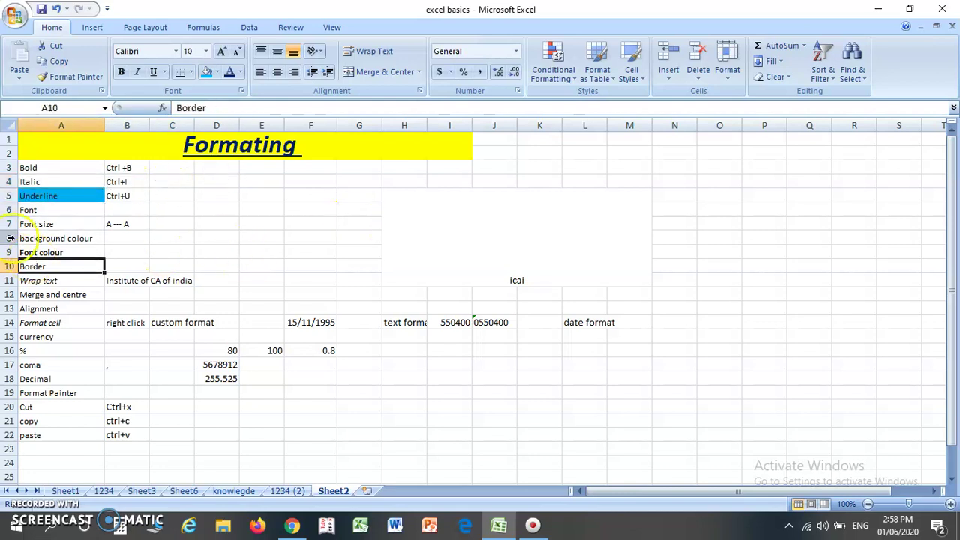
- Apply a Thick Box Border around the label and shortcut list in A3:B22
{"action": "left_click", "coordinate": [43, 172]}
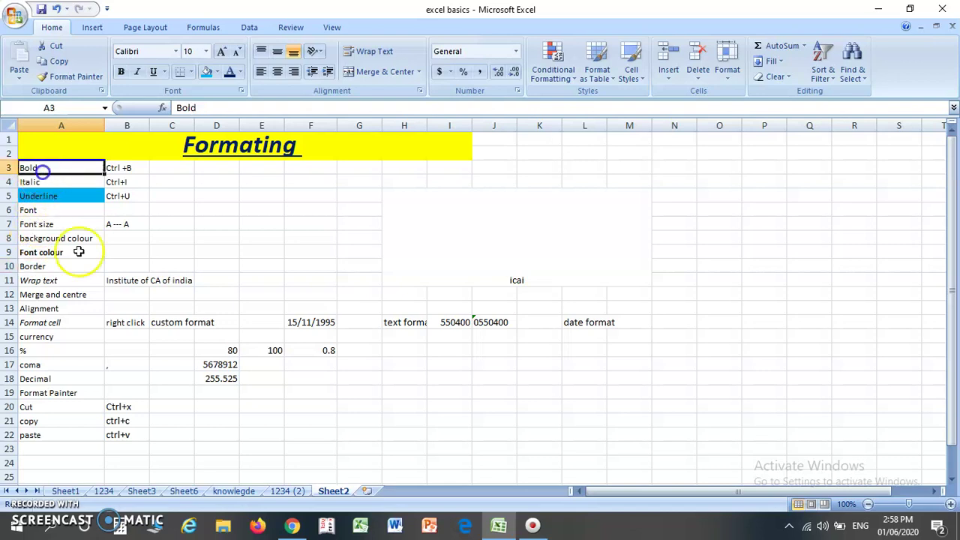
{"action": "key", "text": "shift+Right"}
{"action": "key", "text": "shift+Down"}
{"action": "key", "text": "shift+Down"}
{"action": "key", "text": "shift+Down"}
{"action": "key", "text": "shift+Down"}
{"action": "key", "text": "shift+Down"}
{"action": "key", "text": "shift+Down"}
{"action": "key", "text": "shift+Down"}
{"action": "key", "text": "shift+Down"}
{"action": "key", "text": "shift+Down"}
{"action": "key", "text": "shift+Down"}
{"action": "key", "text": "shift+Down"}
{"action": "key", "text": "shift+Down"}
{"action": "key", "text": "shift+Down"}
{"action": "key", "text": "shift+Down"}
{"action": "key", "text": "shift+Down"}
{"action": "key", "text": "shift+Down"}
{"action": "key", "text": "shift+Down"}
{"action": "key", "text": "shift+Down"}
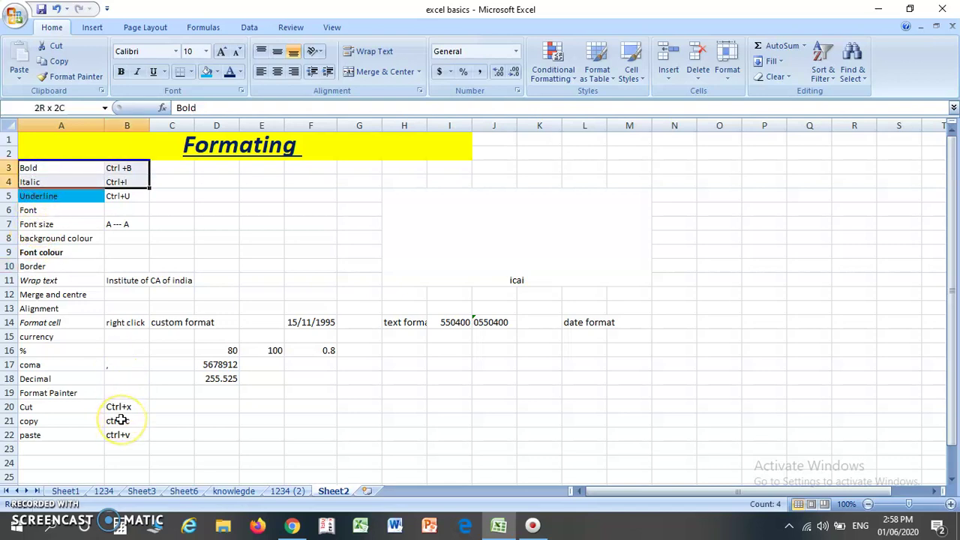
{"action": "key", "text": "shift+Down"}
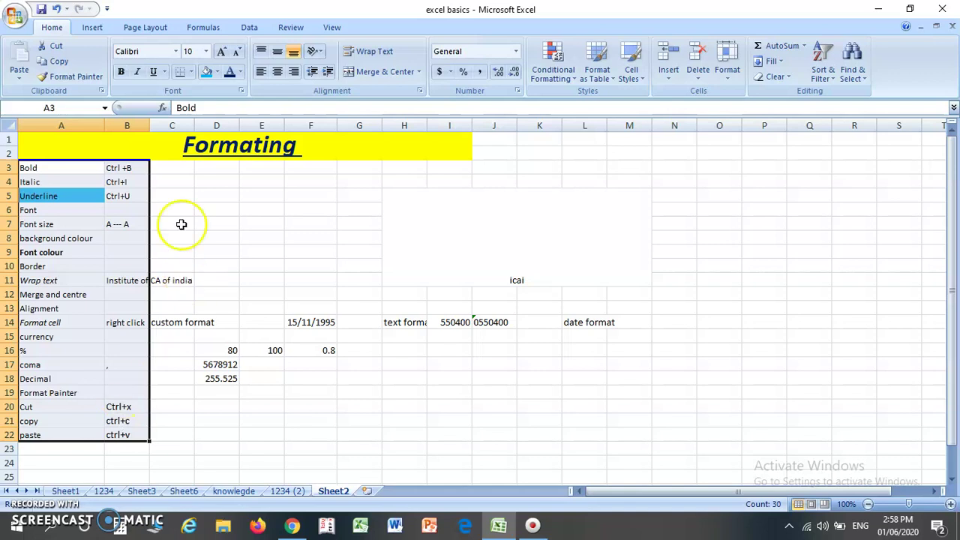
{"action": "left_click", "coordinate": [192, 72]}
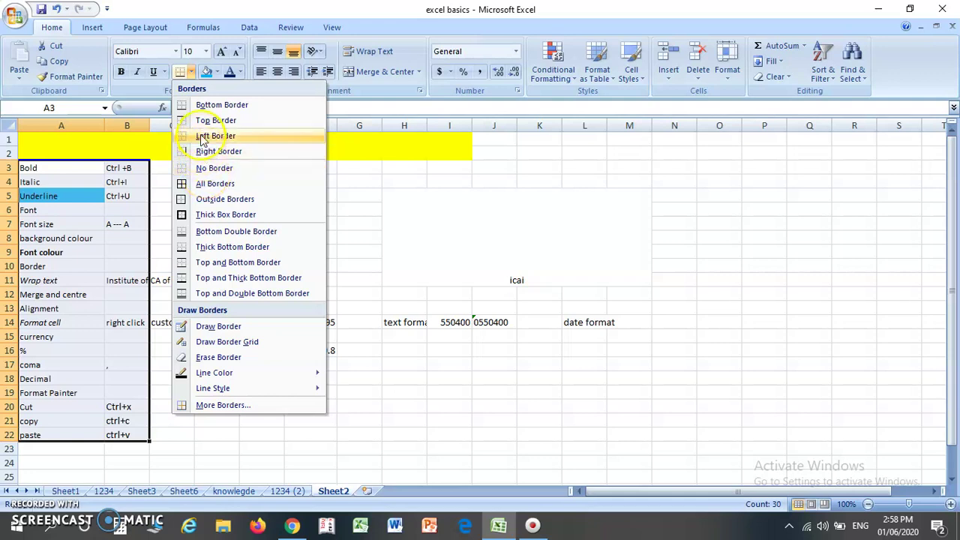
{"action": "left_click", "coordinate": [198, 216]}
{"action": "left_click", "coordinate": [246, 224]}
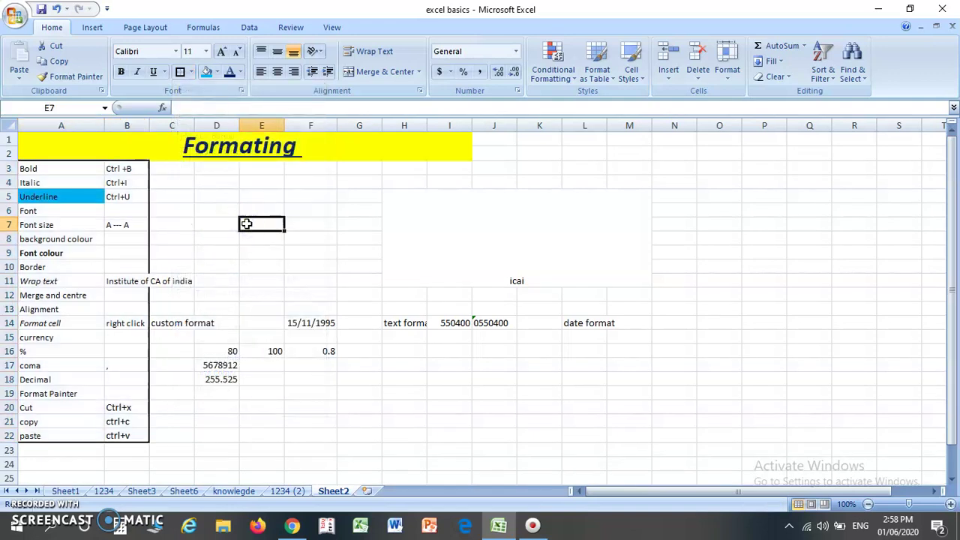
- Apply All Borders to the label and shortcut list in A3:B22
{"action": "key", "text": "Left"}
{"action": "key", "text": "Left"}
{"action": "key", "text": "Left"}
{"action": "key", "text": "Up"}
{"action": "key", "text": "Up"}
{"action": "key", "text": "Up"}
{"action": "key", "text": "Left"}
{"action": "key", "text": "Up"}
{"action": "key", "text": "shift+Right"}
{"action": "key", "text": "shift+Down"}
{"action": "key", "text": "shift+Down"}
{"action": "key", "text": "shift+Down"}
{"action": "key", "text": "shift+Down"}
{"action": "key", "text": "shift+Down"}
{"action": "key", "text": "shift+Down"}
{"action": "key", "text": "shift+Down"}
{"action": "key", "text": "shift+Down"}
{"action": "key", "text": "shift+Down"}
{"action": "key", "text": "shift+Down"}
{"action": "key", "text": "shift+Down"}
{"action": "key", "text": "shift+Down"}
{"action": "key", "text": "shift+Down"}
{"action": "key", "text": "shift+Down"}
{"action": "key", "text": "shift+Down"}
{"action": "key", "text": "shift+Down"}
{"action": "key", "text": "shift+Down"}
{"action": "key", "text": "shift+Down"}
{"action": "key", "text": "shift+Down"}
{"action": "key", "text": "shift+Down"}
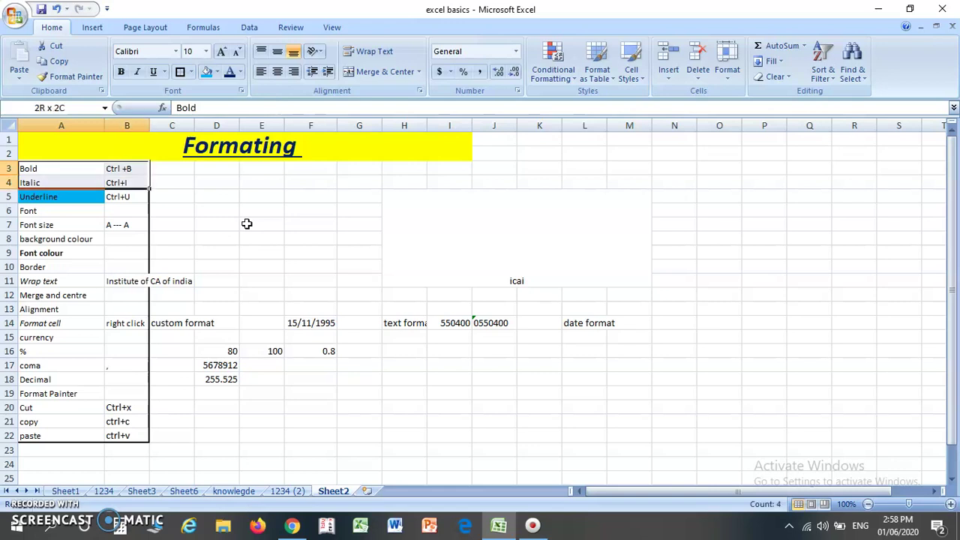
{"action": "key", "text": "shift+Up"}
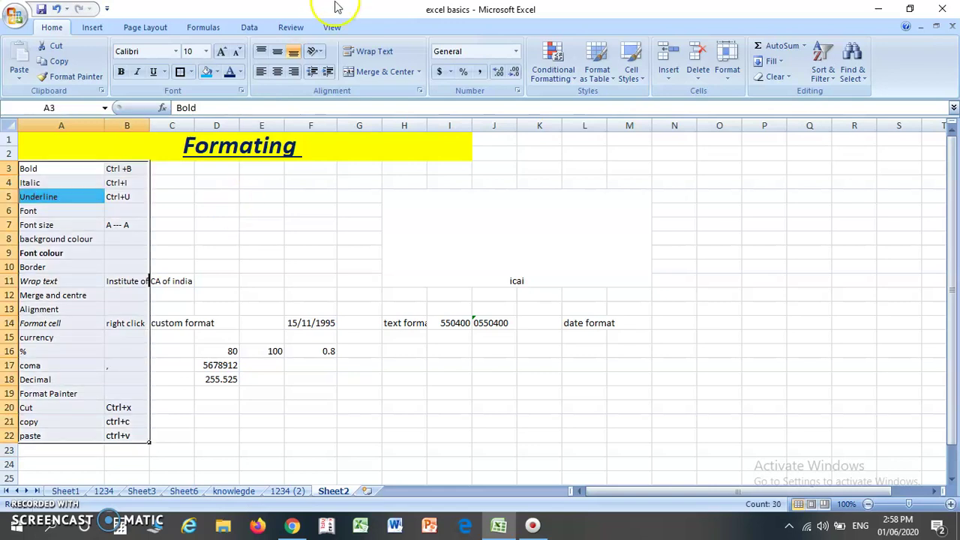
{"action": "left_click", "coordinate": [191, 72]}
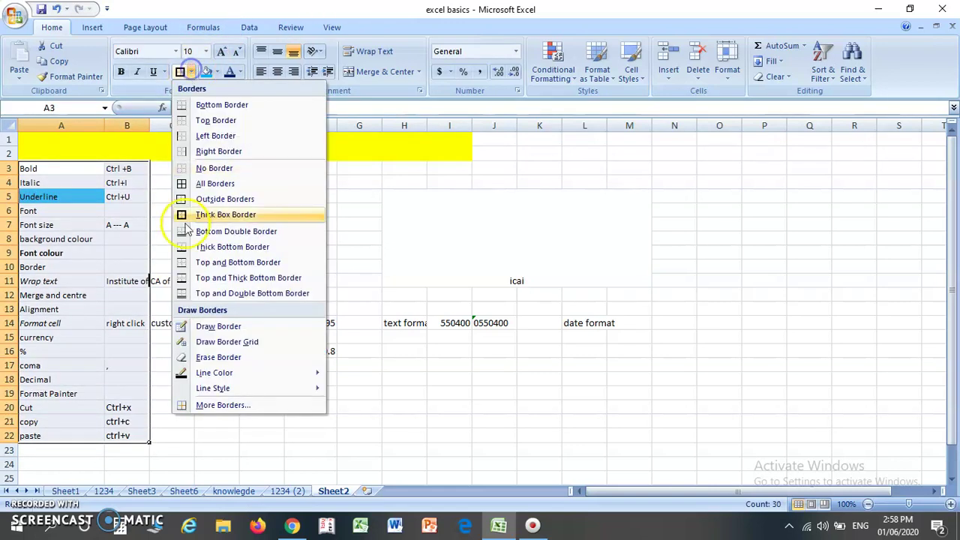
{"action": "left_click", "coordinate": [184, 183]}
{"action": "left_click", "coordinate": [51, 239]}
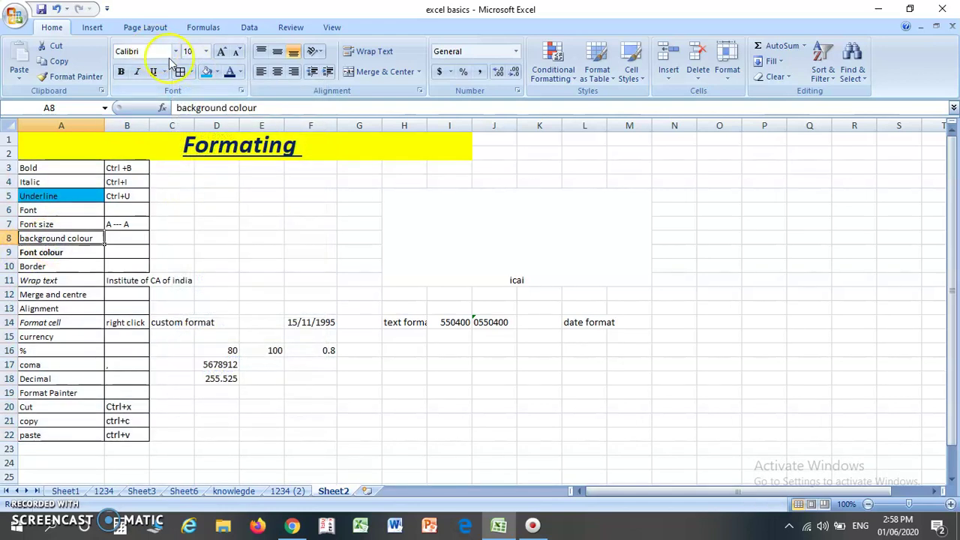
- Remove all borders from the label and shortcut list in A3:B22
{"action": "left_click", "coordinate": [51, 168]}
{"action": "key", "text": "shift+Right"}
{"action": "key", "text": "shift+Down"}
{"action": "key", "text": "shift+Down"}
{"action": "key", "text": "shift+Down"}
{"action": "key", "text": "shift+Down"}
{"action": "key", "text": "shift+Down"}
{"action": "key", "text": "shift+Down"}
{"action": "key", "text": "shift+Down"}
{"action": "key", "text": "shift+Down"}
{"action": "key", "text": "shift+Down"}
{"action": "key", "text": "shift+Down"}
{"action": "key", "text": "shift+Down"}
{"action": "key", "text": "shift+Down"}
{"action": "key", "text": "shift+Down"}
{"action": "key", "text": "shift+Down"}
{"action": "key", "text": "shift+Down"}
{"action": "key", "text": "shift+Down"}
{"action": "key", "text": "shift+Down"}
{"action": "key", "text": "shift+Down"}
{"action": "key", "text": "shift+Down"}
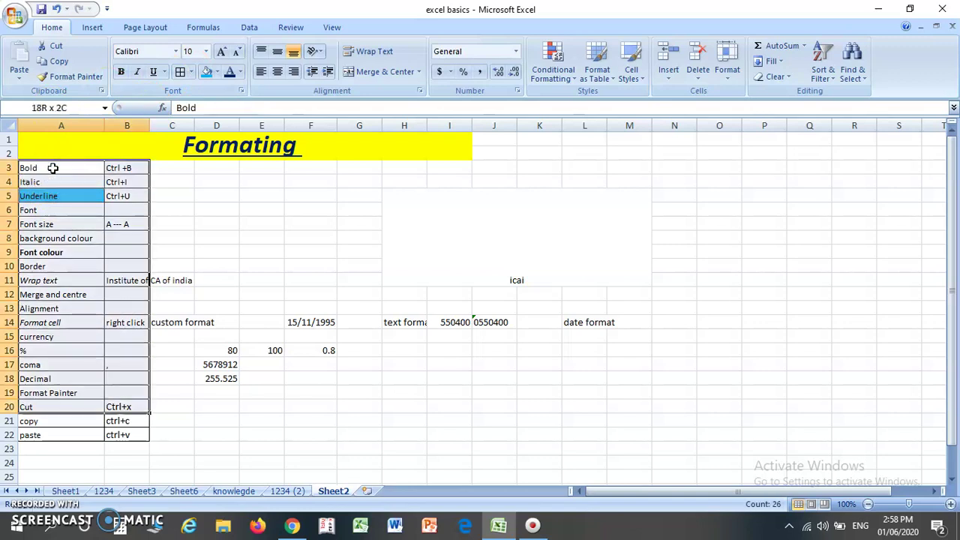
{"action": "left_click", "coordinate": [194, 75]}
{"action": "left_click", "coordinate": [219, 163]}
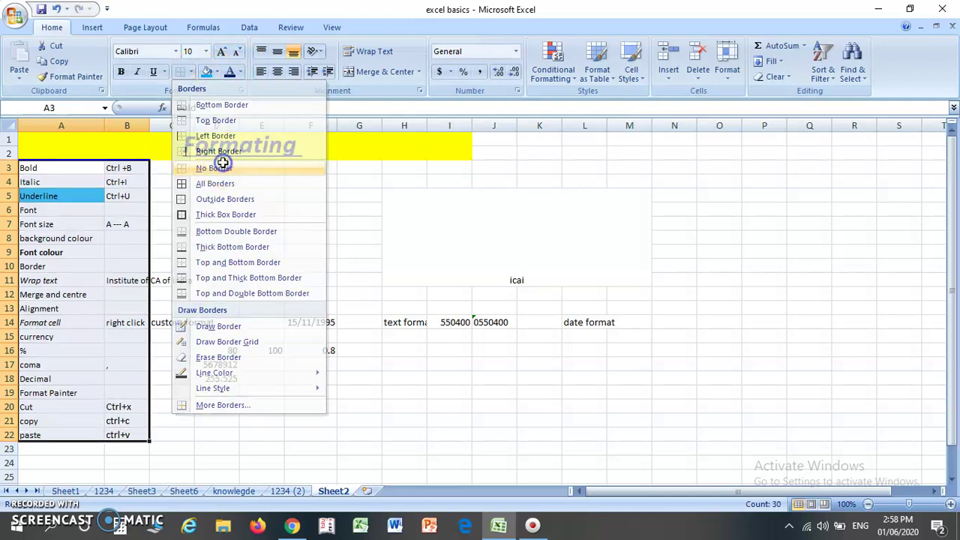
- Examine cells A11 to D11 to see which one holds the overflowing "Institute of CA of india" text
{"action": "left_click", "coordinate": [87, 312]}
{"action": "key", "text": "Up"}
{"action": "key", "text": "Up"}
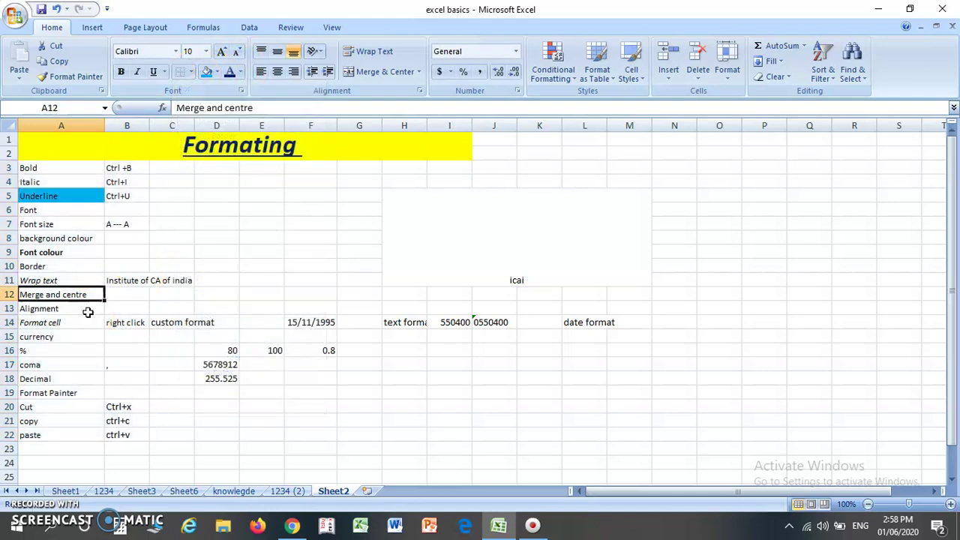
{"action": "key", "text": "Right"}
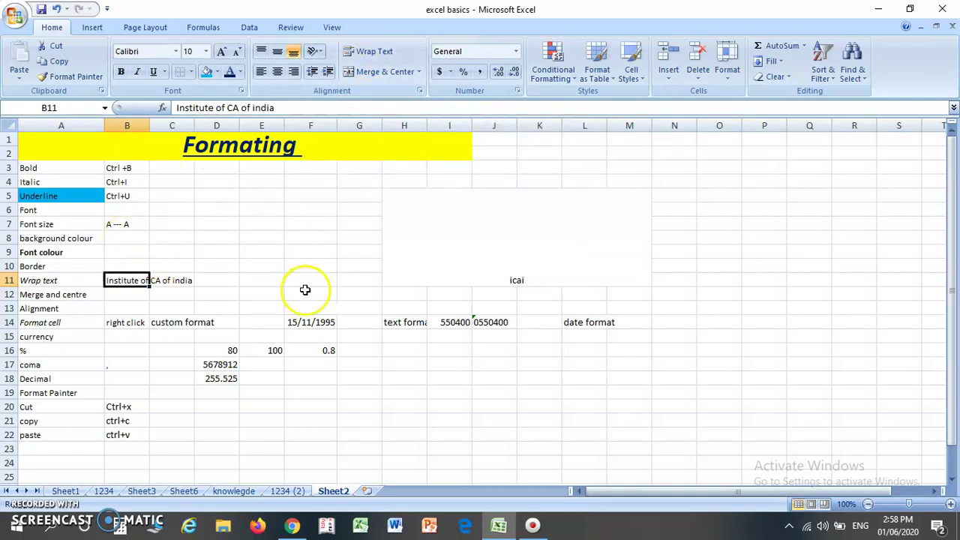
{"action": "key", "text": "Left"}
{"action": "key", "text": "Right"}
{"action": "key", "text": "Right"}
{"action": "key", "text": "Right"}
{"action": "key", "text": "Left"}
{"action": "key", "text": "Left"}
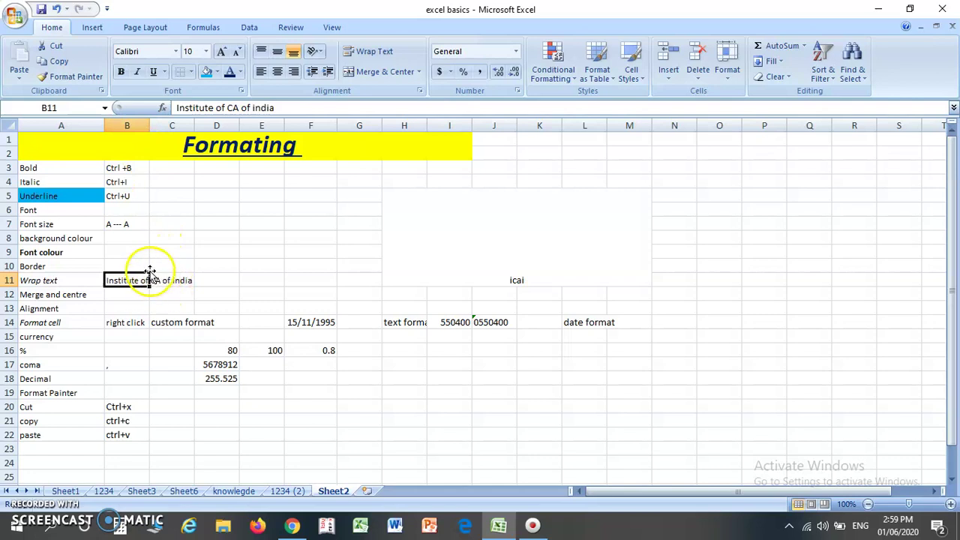
{"action": "left_click", "coordinate": [168, 282]}
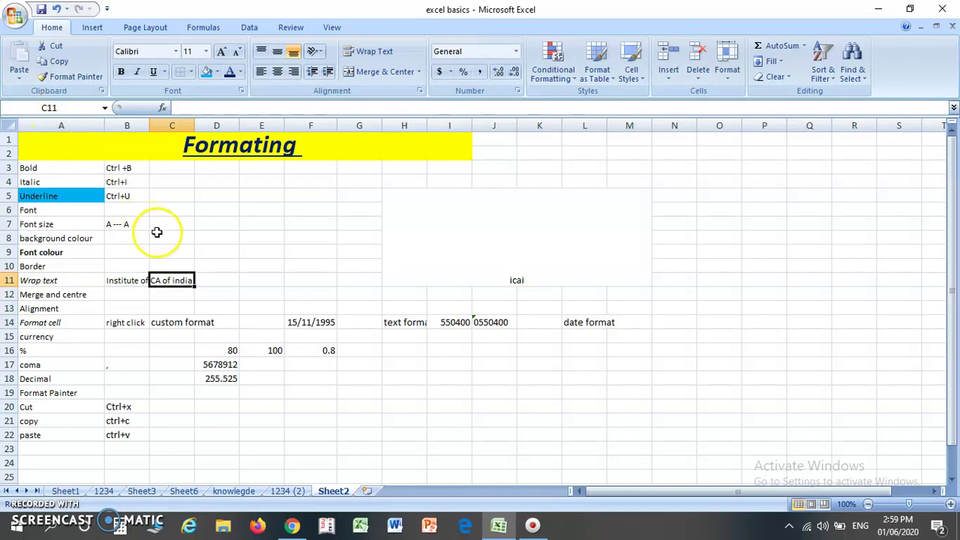
- Wrap the "Institute of CA of india" text in cell B11, undo the wrap and redo it
{"action": "left_click", "coordinate": [127, 280]}
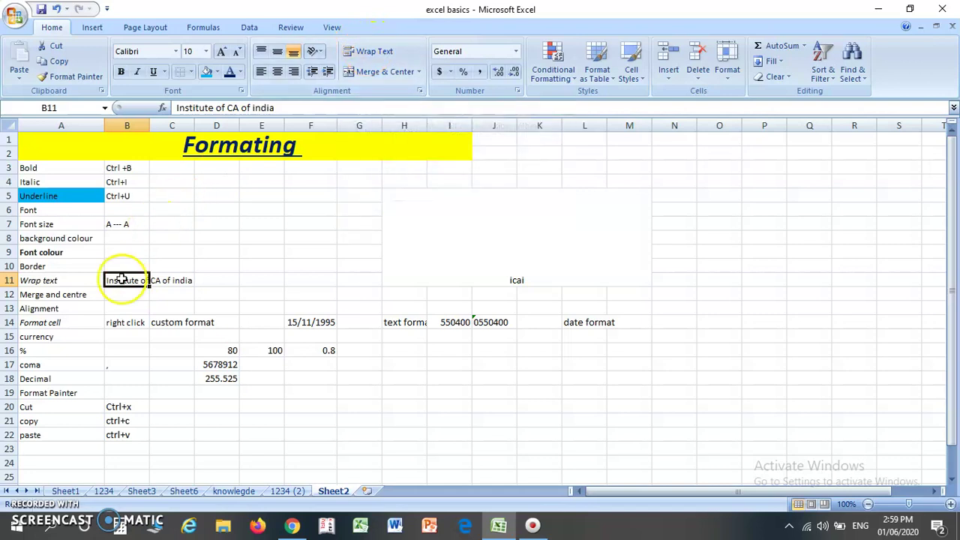
{"action": "left_click", "coordinate": [361, 52]}
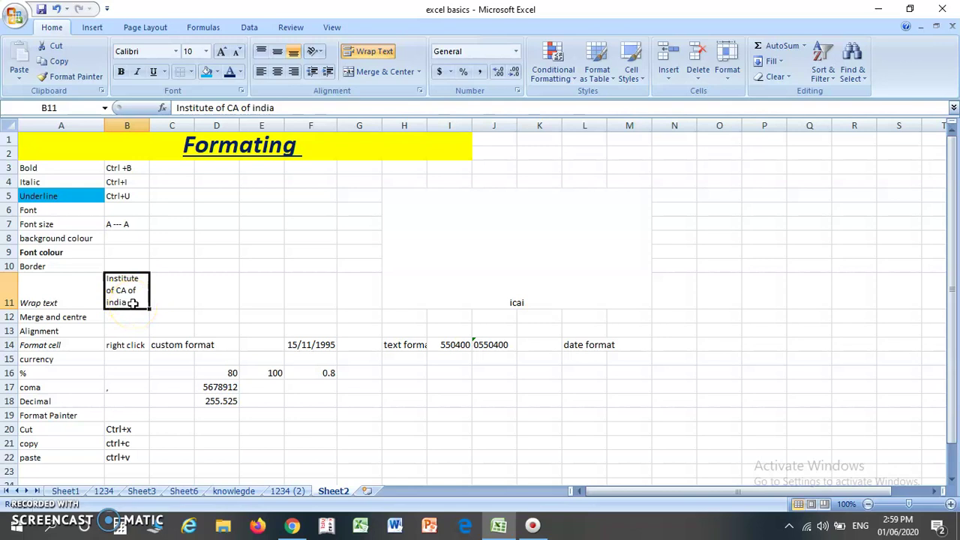
{"action": "key", "text": "ctrl+z"}
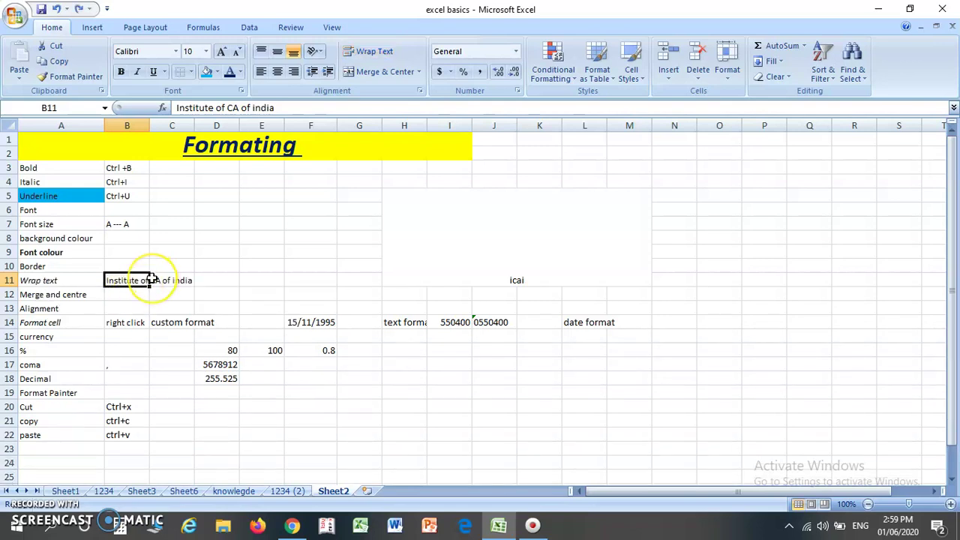
{"action": "key", "text": "ctrl+y"}
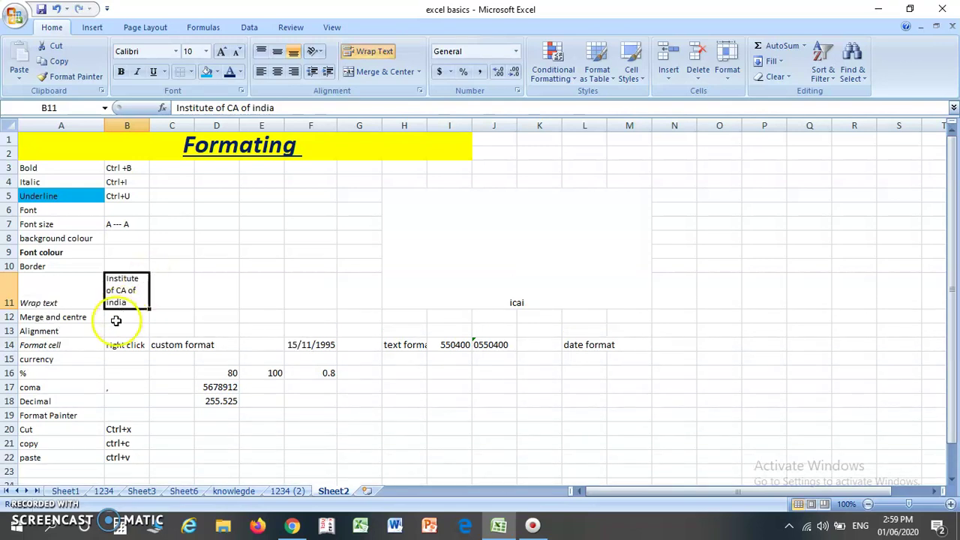
- Examine the cells in row 12 from the "Merge and centre" label in A12 across to column F
{"action": "left_click", "coordinate": [154, 303]}
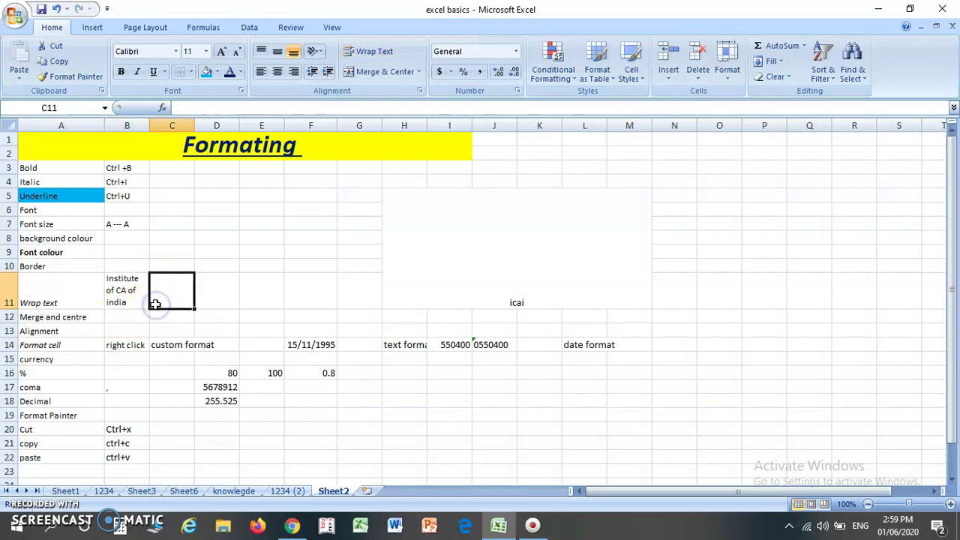
{"action": "key", "text": "Left"}
{"action": "key", "text": "Left"}
{"action": "key", "text": "Down"}
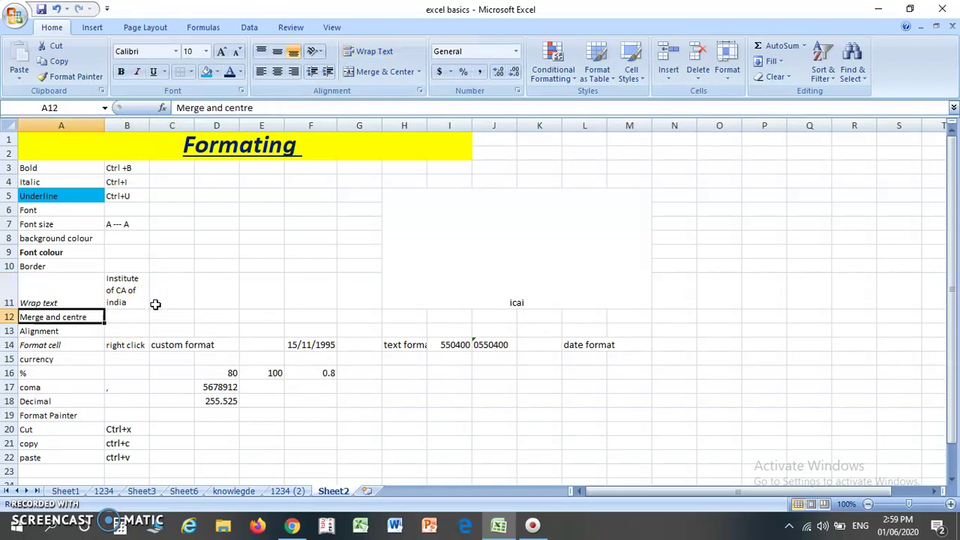
{"action": "key", "text": "Right"}
{"action": "key", "text": "Right"}
{"action": "key", "text": "Right"}
{"action": "key", "text": "Right"}
{"action": "key", "text": "Right"}
{"action": "key", "text": "Left"}
{"action": "key", "text": "Left"}
{"action": "key", "text": "Left"}
{"action": "key", "text": "Left"}
{"action": "key", "text": "Left"}
- Merge and centre the "Merge and centre" label across A12:E12, undo the merge and redo it
{"action": "key", "text": "shift+Right"}
{"action": "key", "text": "shift+Right"}
{"action": "key", "text": "shift+Right"}
{"action": "key", "text": "shift+Right"}
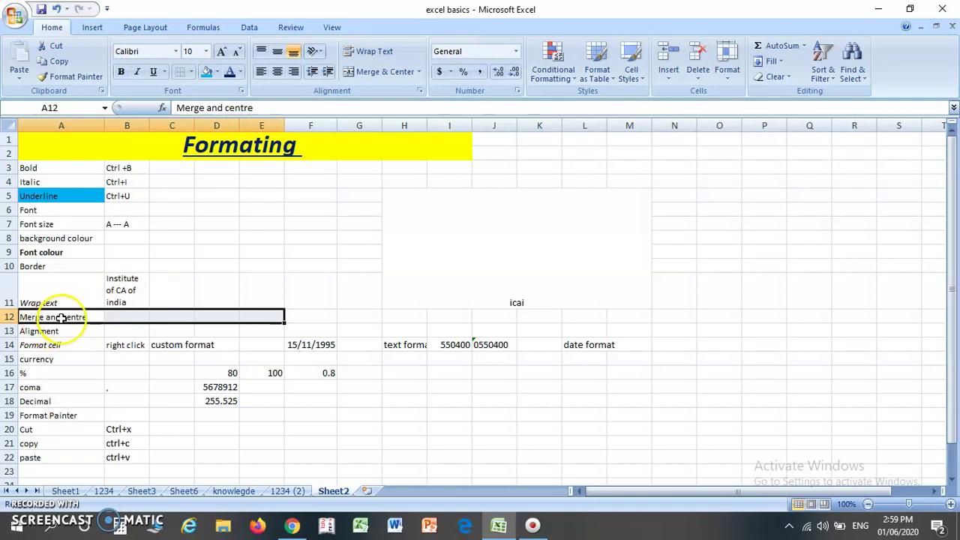
{"action": "left_click", "coordinate": [375, 75]}
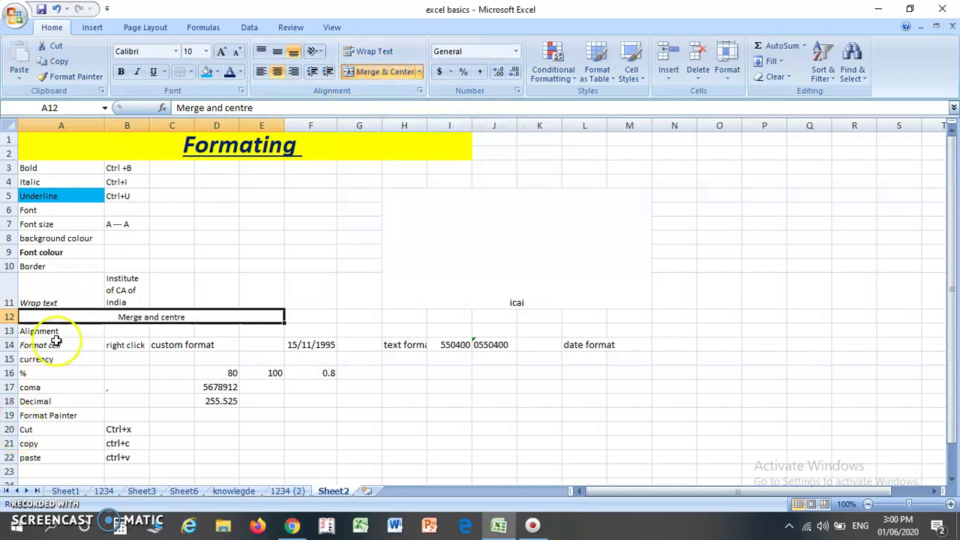
{"action": "left_click", "coordinate": [34, 314]}
{"action": "key", "text": "ctrl+z"}
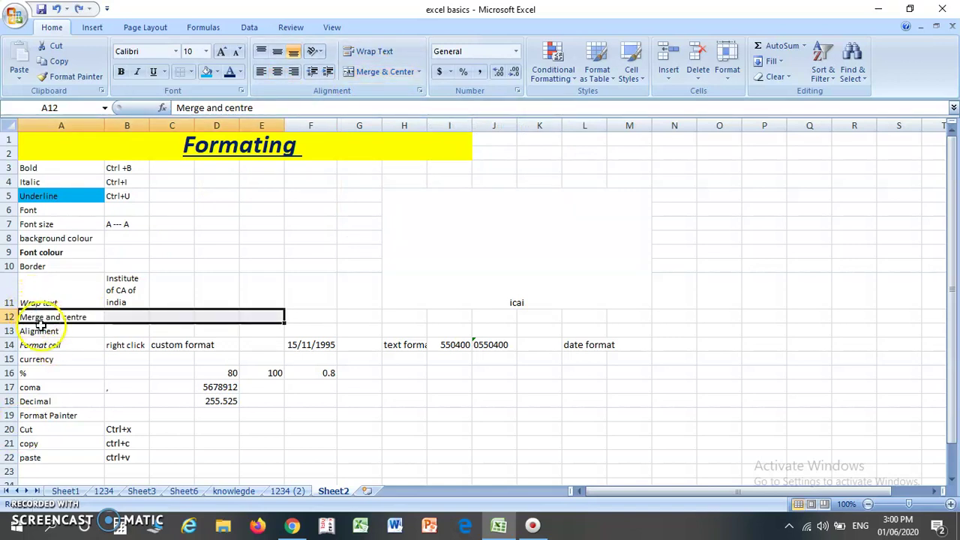
{"action": "key", "text": "ctrl+y"}
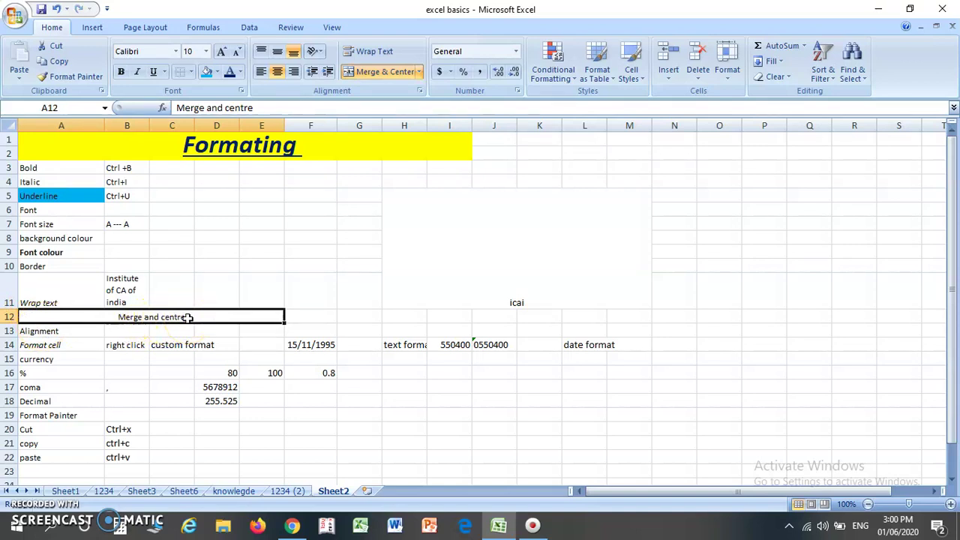
- Centre the "Alignment" label in A13 horizontally, then right-align it
{"action": "left_click", "coordinate": [45, 332]}
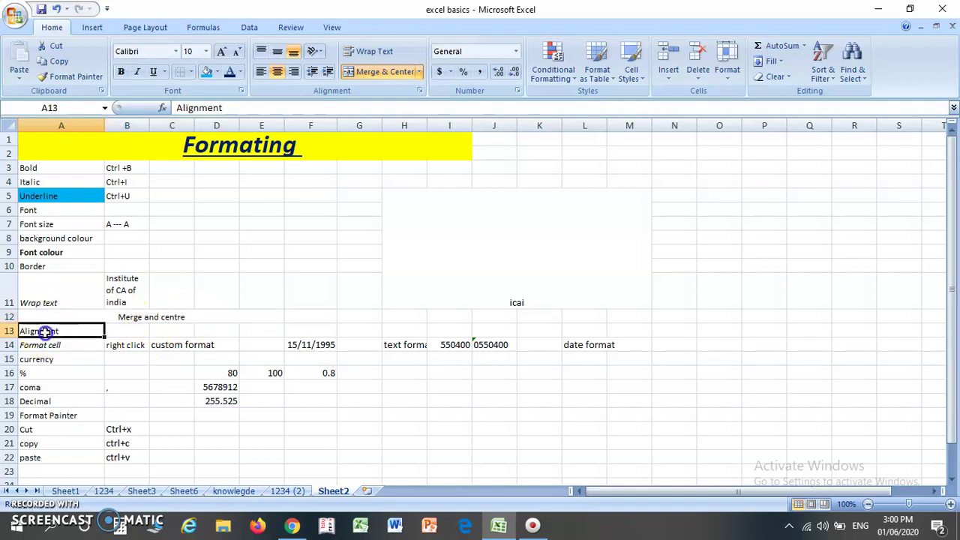
{"action": "left_click", "coordinate": [277, 73]}
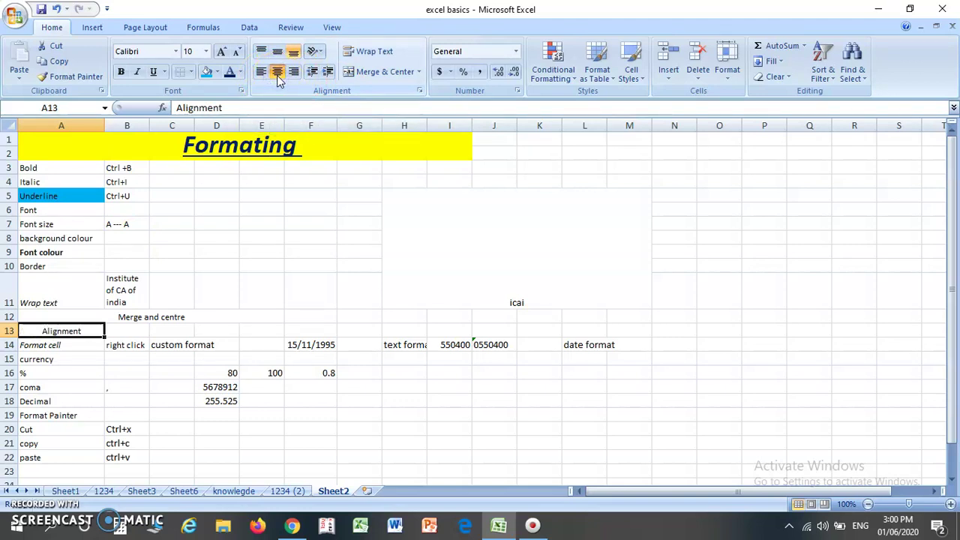
{"action": "left_click", "coordinate": [295, 78]}
{"action": "left_click", "coordinate": [296, 79]}
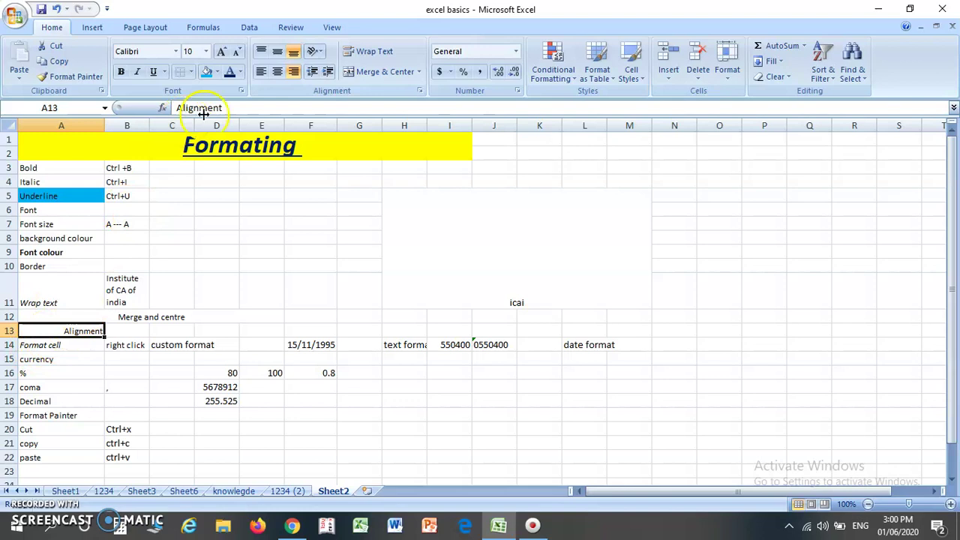
- Middle-align the "icai" text vertically in the merged block H5:M11, switch it to bottom alignment and return it to middle
{"action": "left_click", "coordinate": [501, 240]}
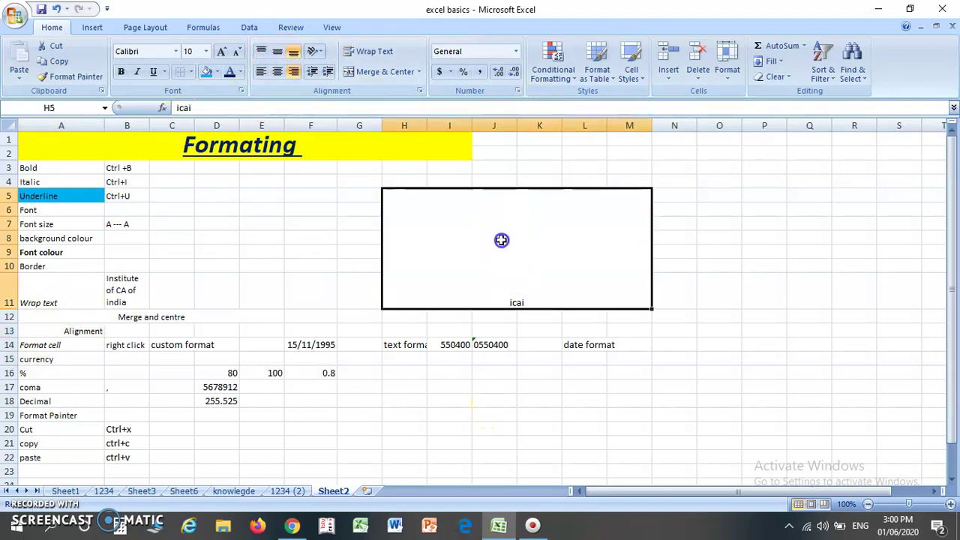
{"action": "left_click", "coordinate": [111, 315]}
{"action": "key", "text": "Right"}
{"action": "key", "text": "Right"}
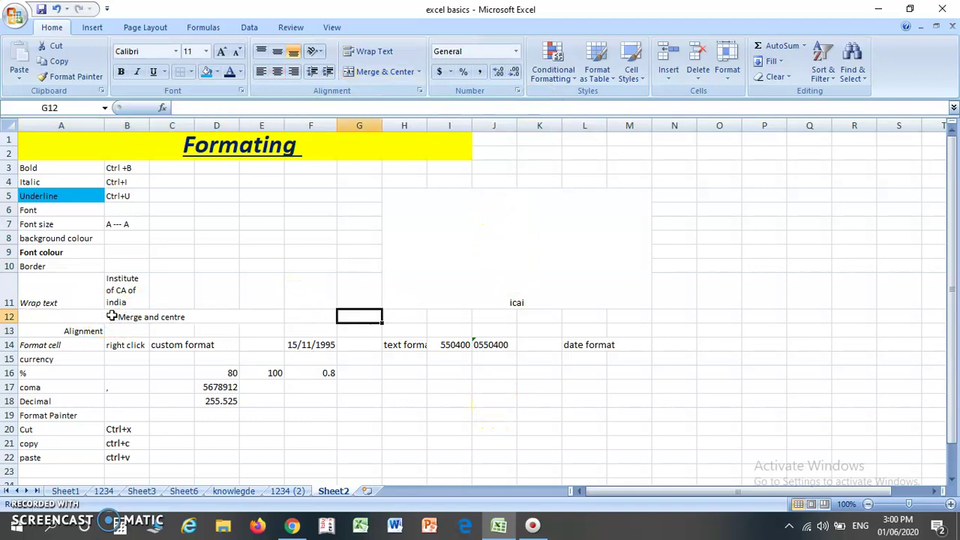
{"action": "key", "text": "Right"}
{"action": "key", "text": "Up"}
{"action": "key", "text": "Up"}
{"action": "key", "text": "Down"}
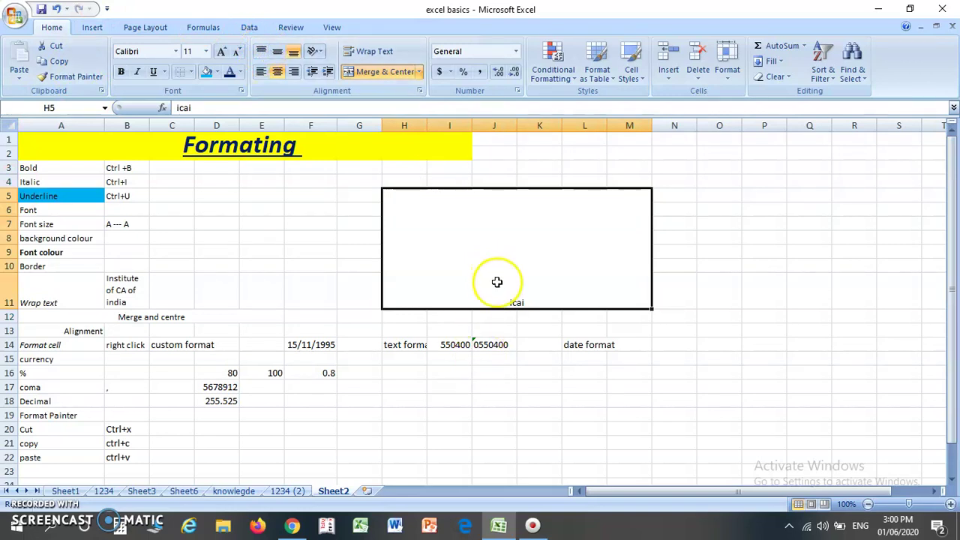
{"action": "left_click", "coordinate": [278, 53]}
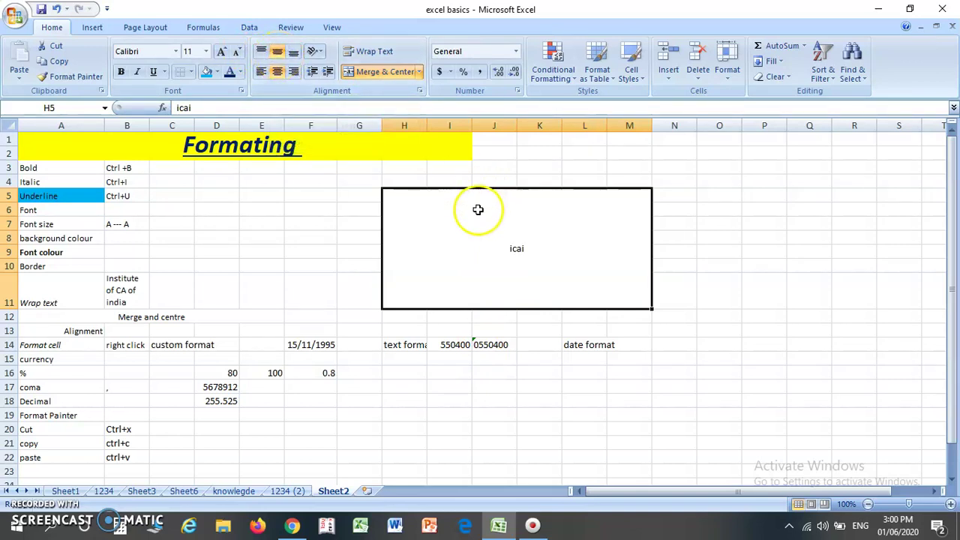
{"action": "left_click", "coordinate": [294, 57]}
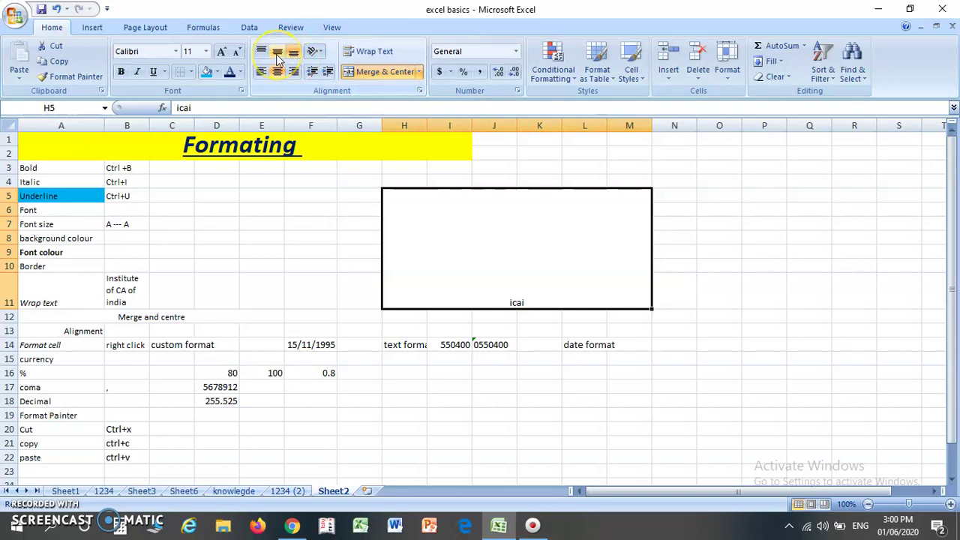
{"action": "left_click", "coordinate": [277, 57]}
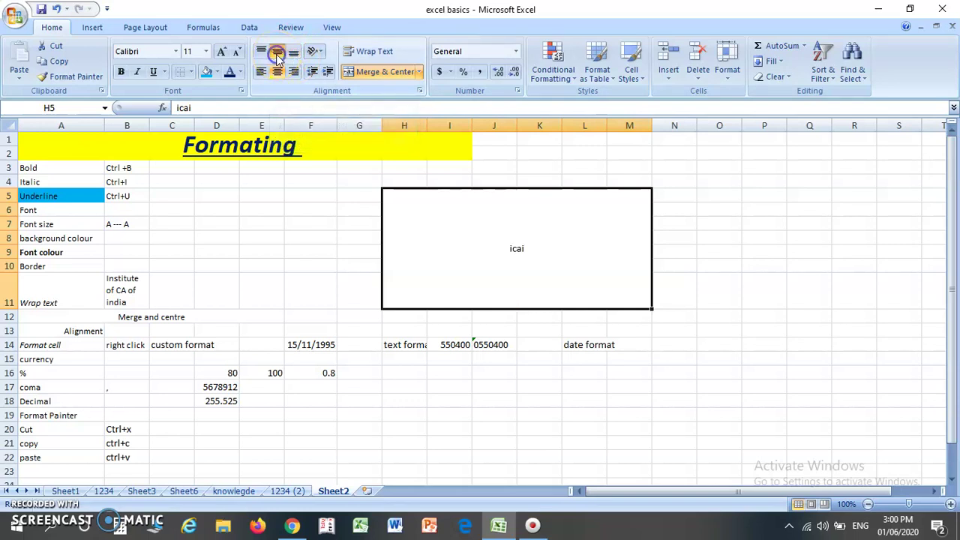
- Angle the "icai" text in H5 counterclockwise, then change its orientation to Angle Clockwise
{"action": "left_click", "coordinate": [318, 52]}
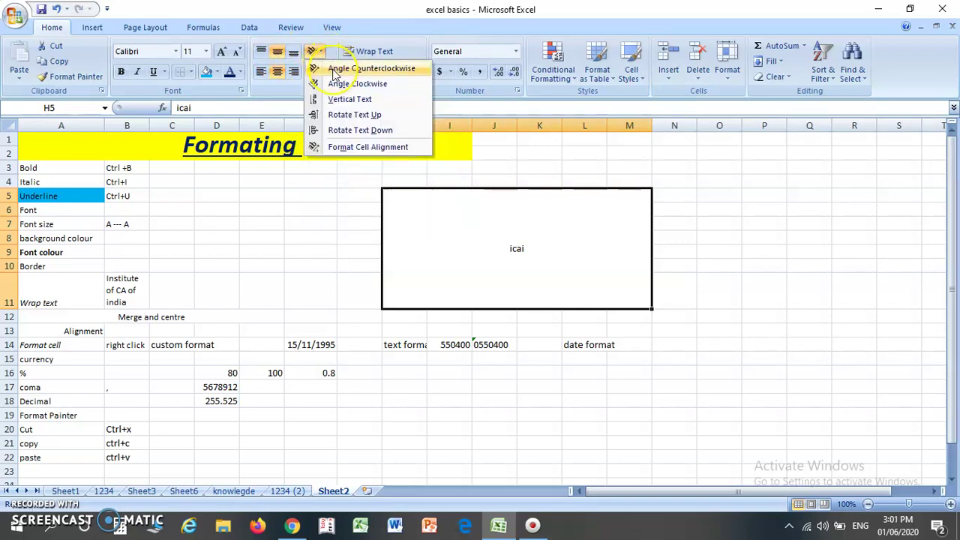
{"action": "left_click", "coordinate": [334, 69]}
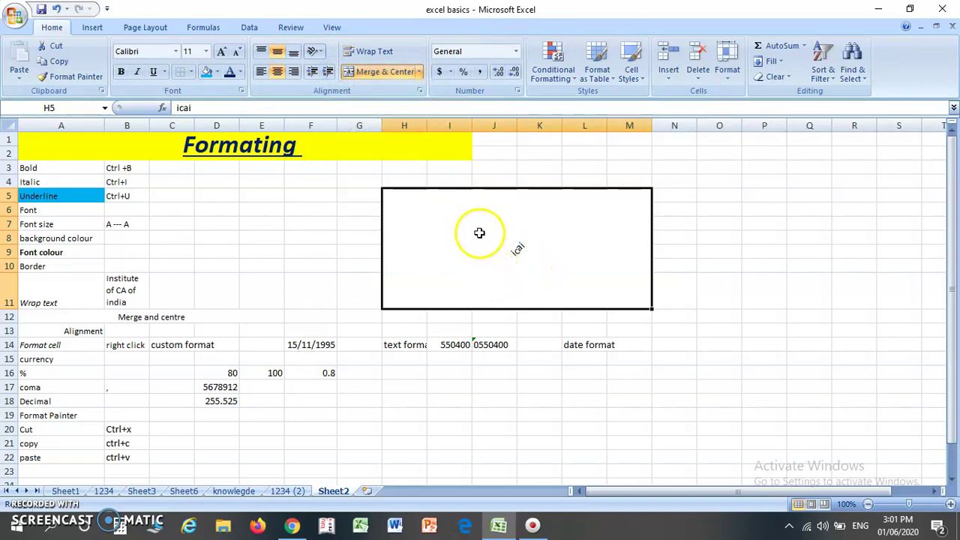
{"action": "left_click", "coordinate": [314, 51]}
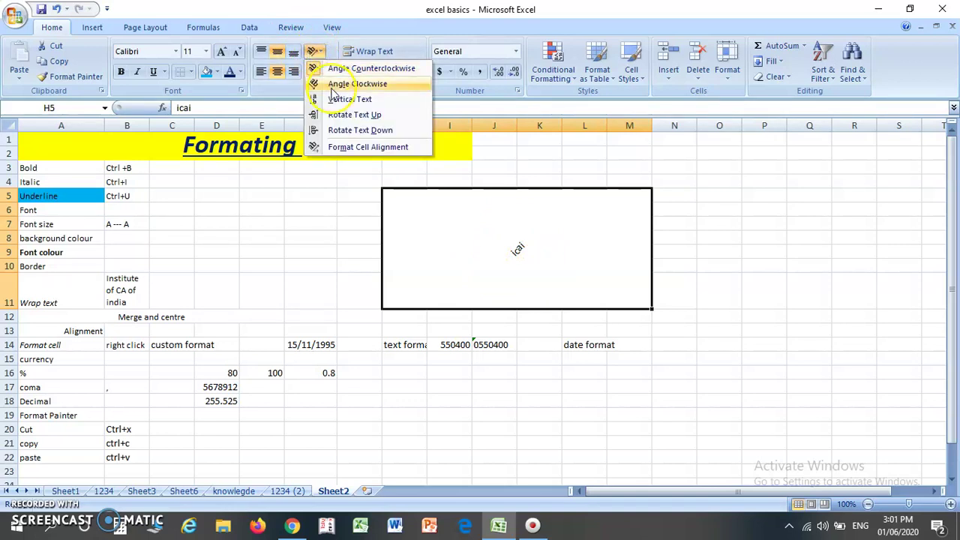
{"action": "left_click", "coordinate": [332, 85]}
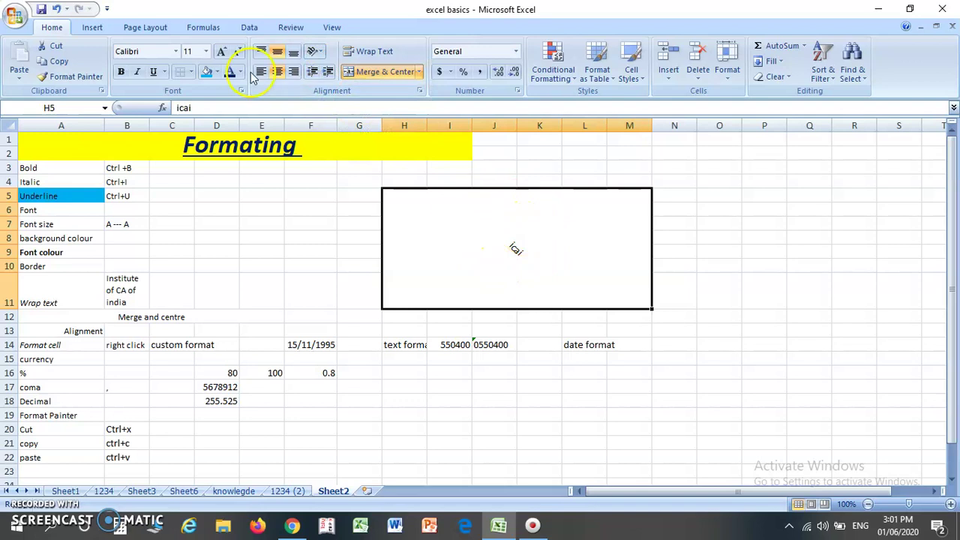
- Set the "icai" text in H5 to Vertical Text, then change its orientation to Rotate Text Up
{"action": "left_click", "coordinate": [315, 54]}
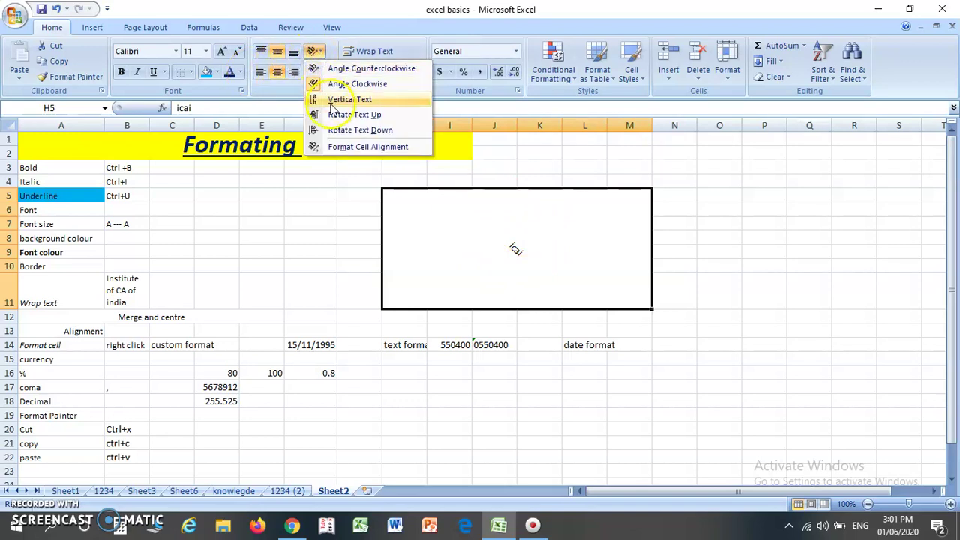
{"action": "left_click", "coordinate": [332, 99]}
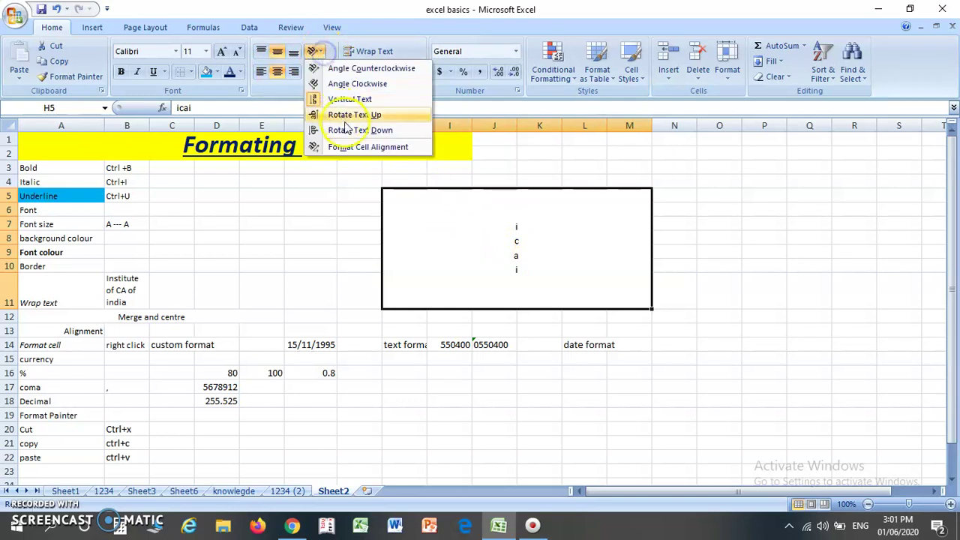
{"action": "left_click", "coordinate": [350, 117]}
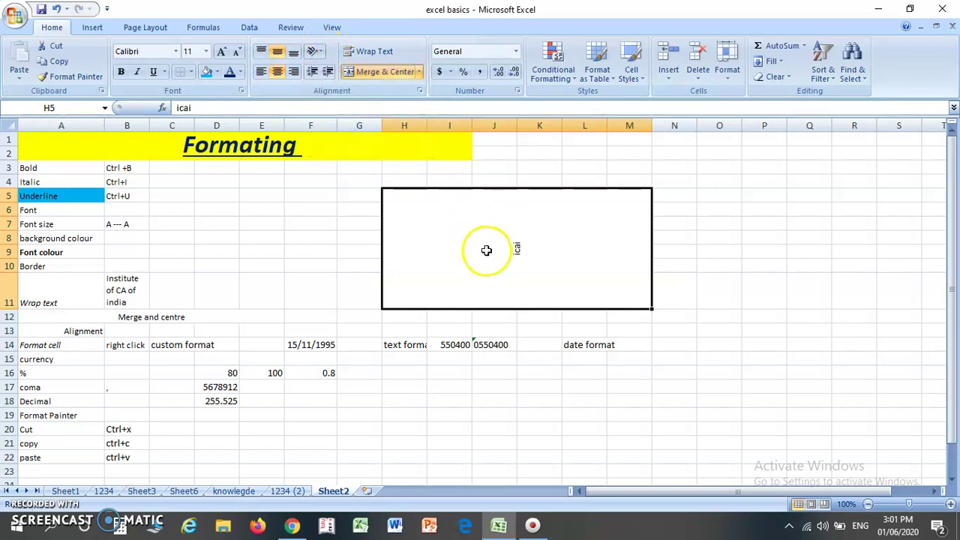
- Change the orientation of the "icai" text in H5 to Rotate Text Down
{"action": "left_click", "coordinate": [315, 51]}
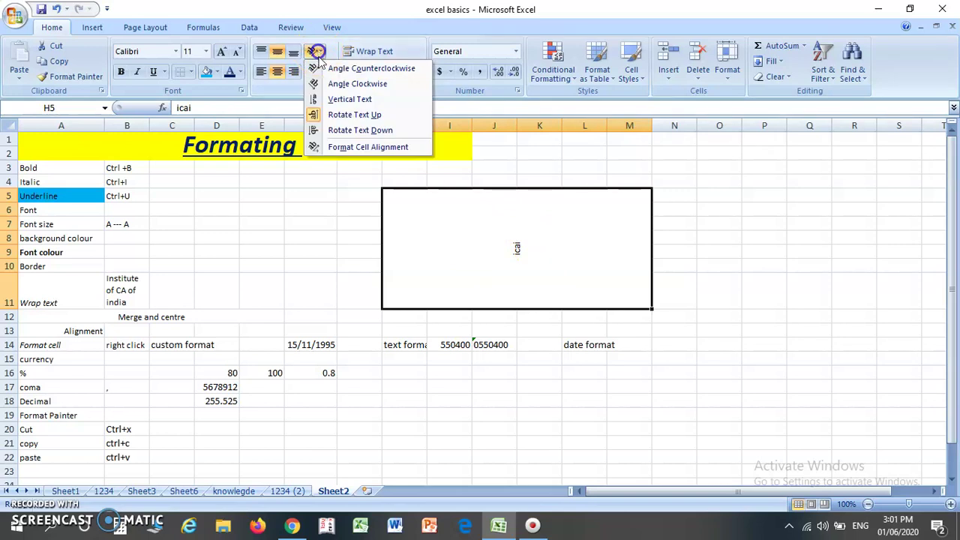
{"action": "left_click", "coordinate": [341, 130]}
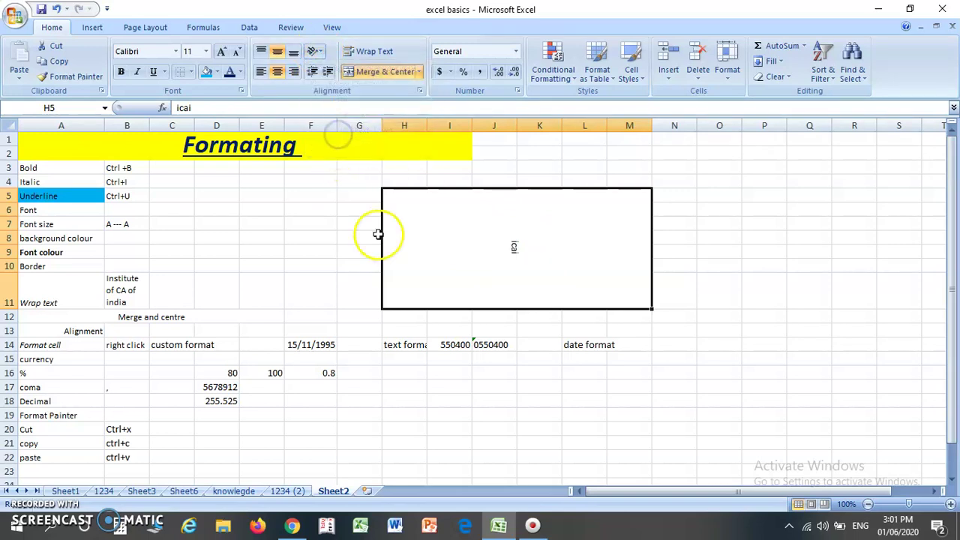
{"action": "left_click", "coordinate": [267, 314]}
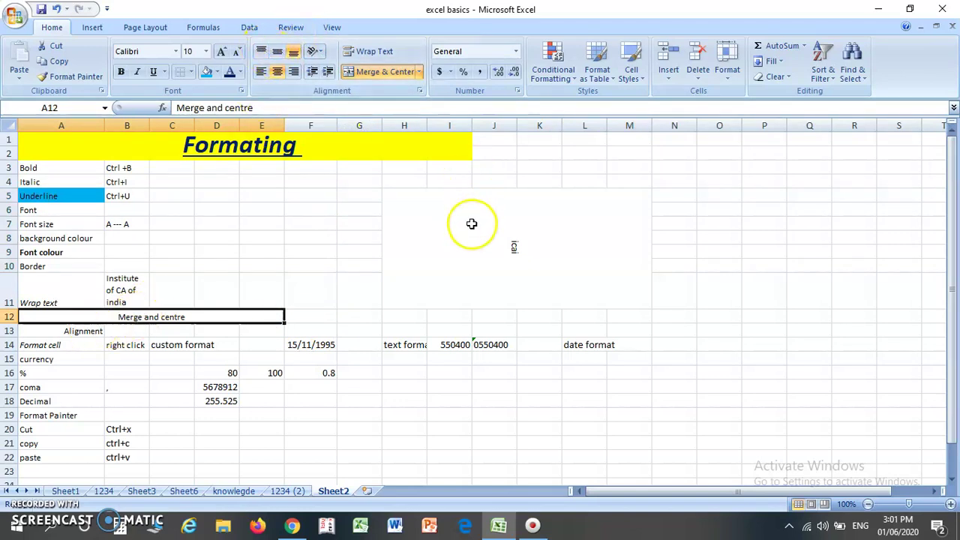
- Return from the "icai" block to column A and go through the labels down to "currency" in A15
{"action": "left_click_drag", "start_coordinate": [470, 220], "coordinate": [379, 95]}
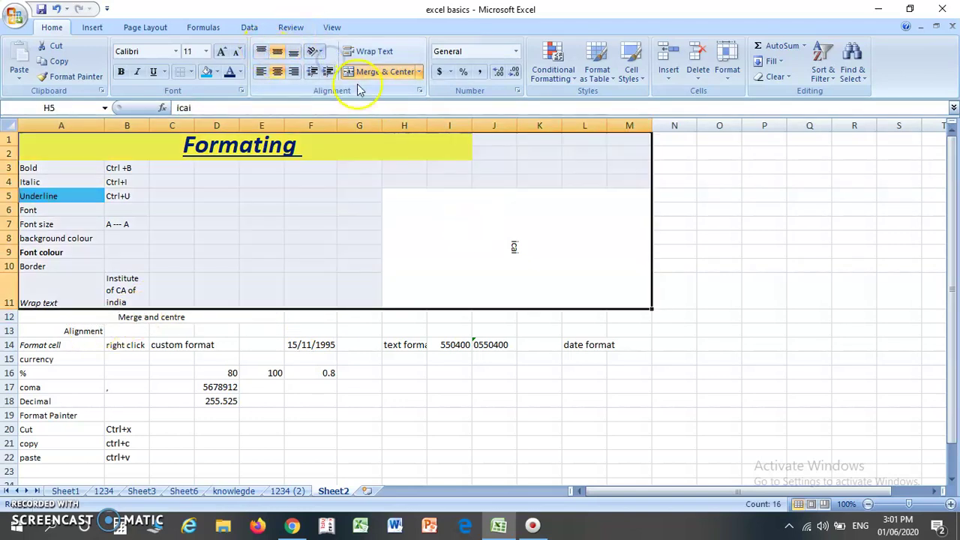
{"action": "left_click", "coordinate": [469, 246]}
{"action": "key", "text": "Left"}
{"action": "key", "text": "Left"}
{"action": "key", "text": "Left"}
{"action": "key", "text": "Left"}
{"action": "key", "text": "Left"}
{"action": "key", "text": "Left"}
{"action": "key", "text": "Left"}
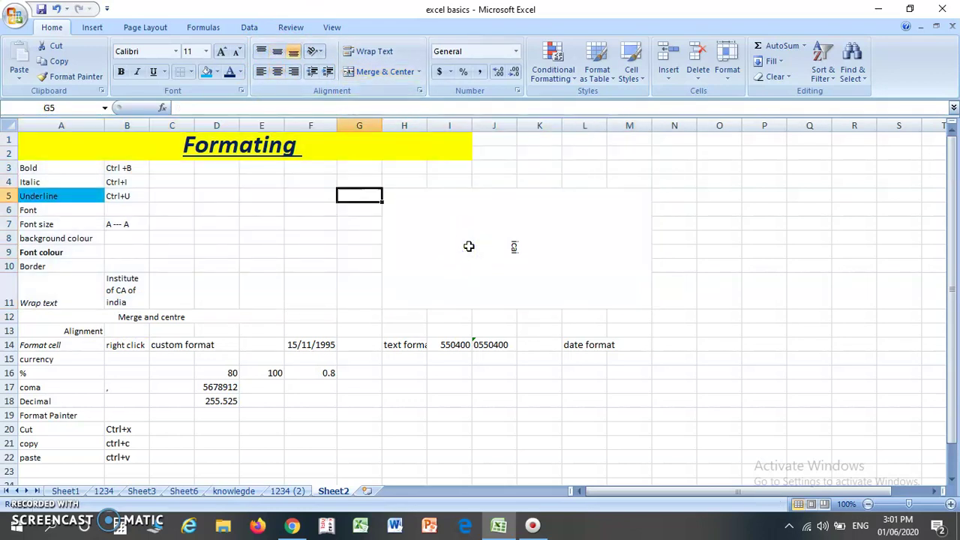
{"action": "key", "text": "Down"}
{"action": "key", "text": "Down"}
{"action": "key", "text": "Down"}
{"action": "key", "text": "Down"}
{"action": "key", "text": "Down"}
{"action": "key", "text": "Down"}
{"action": "key", "text": "Down"}
{"action": "key", "text": "Down"}
{"action": "key", "text": "Down"}
{"action": "key", "text": "Down"}
{"action": "key", "text": "Down"}
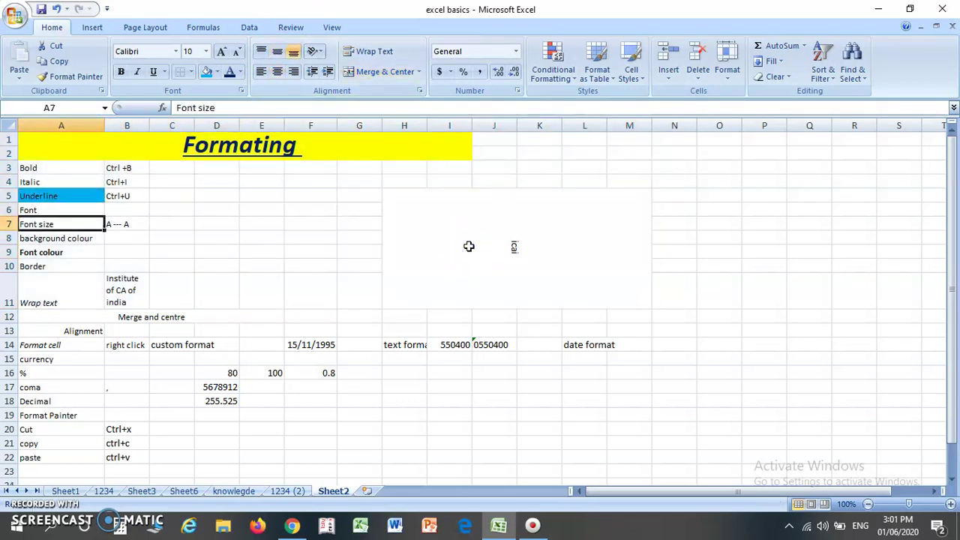
{"action": "key", "text": "Down"}
{"action": "key", "text": "Up"}
{"action": "key", "text": "Up"}
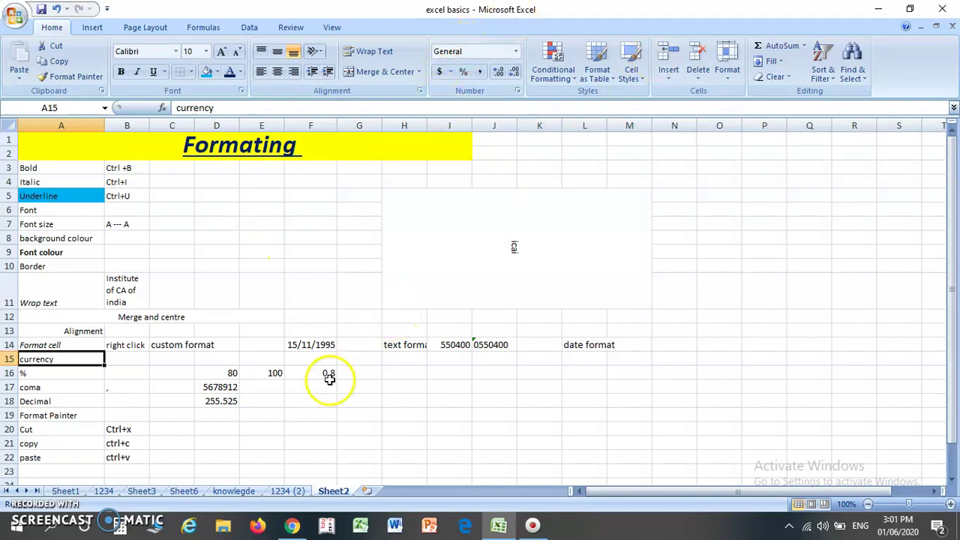
- Enter 100 in cell C15 of the currency row and apply the dollar accounting number format to it
{"action": "left_click", "coordinate": [207, 383]}
{"action": "left_click", "coordinate": [182, 367]}
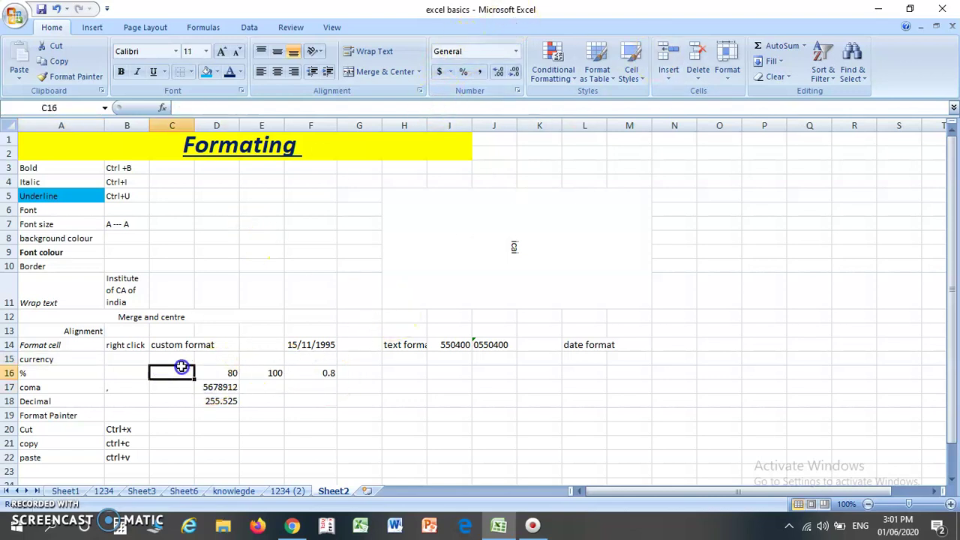
{"action": "left_click", "coordinate": [165, 361]}
{"action": "type", "text": "100"}
{"action": "key", "text": "Tab"}
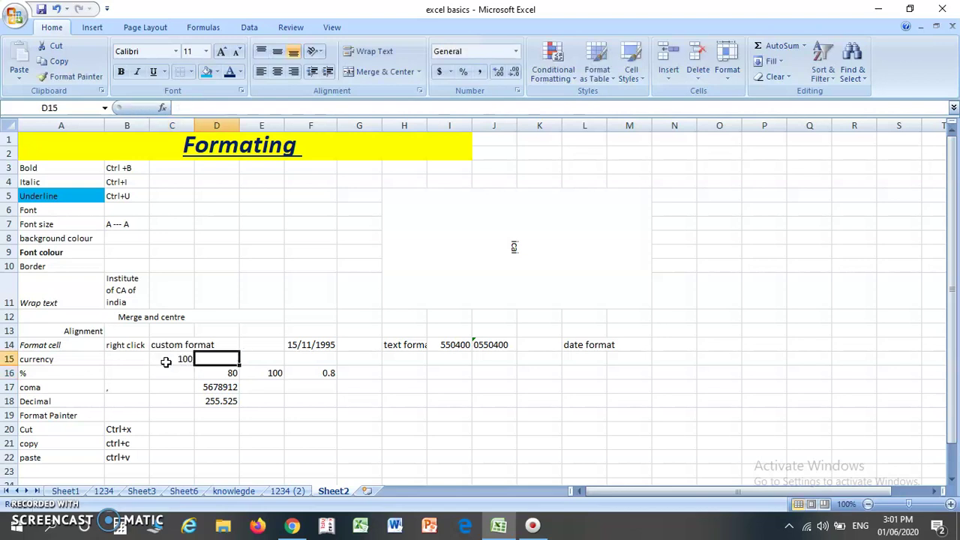
{"action": "left_click", "coordinate": [166, 361]}
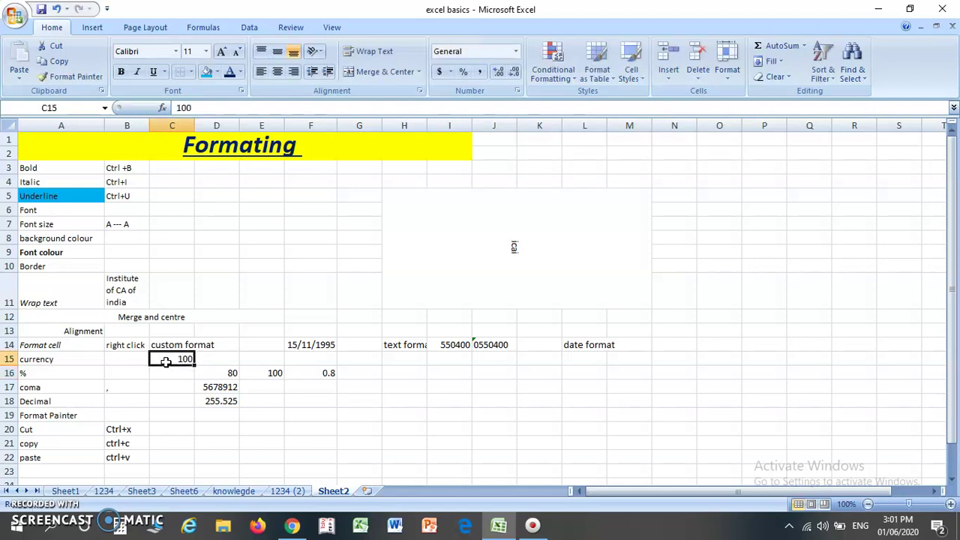
{"action": "left_click", "coordinate": [442, 73]}
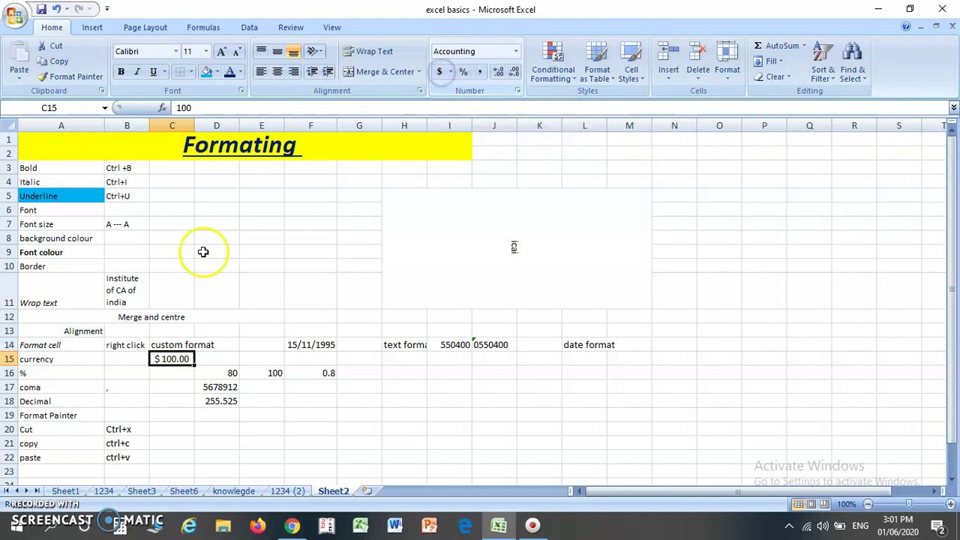
- Review the other currency symbols offered for the accounting format of cell C15 without choosing one
{"action": "left_click", "coordinate": [141, 368]}
{"action": "key", "text": "Up"}
{"action": "key", "text": "Right"}
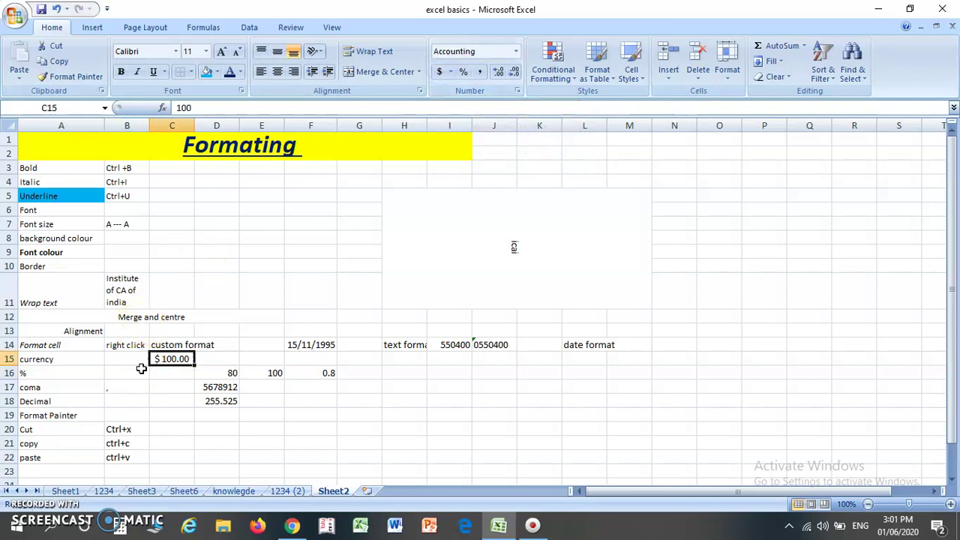
{"action": "left_click", "coordinate": [450, 72]}
{"action": "left_click", "coordinate": [412, 267]}
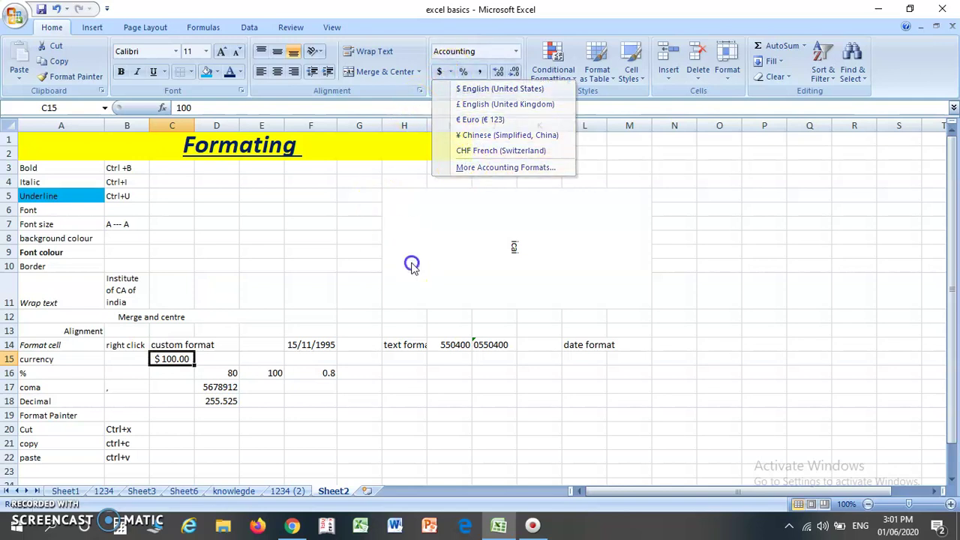
- Inspect the formula in F16 that divides D16 by E16 and apply the percent style to that cell
{"action": "left_click", "coordinate": [210, 375]}
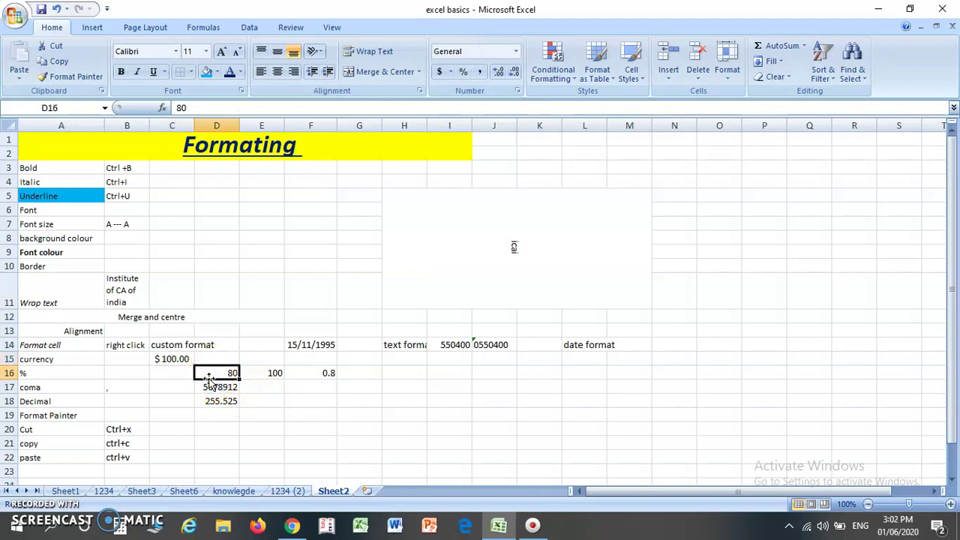
{"action": "left_click", "coordinate": [311, 375]}
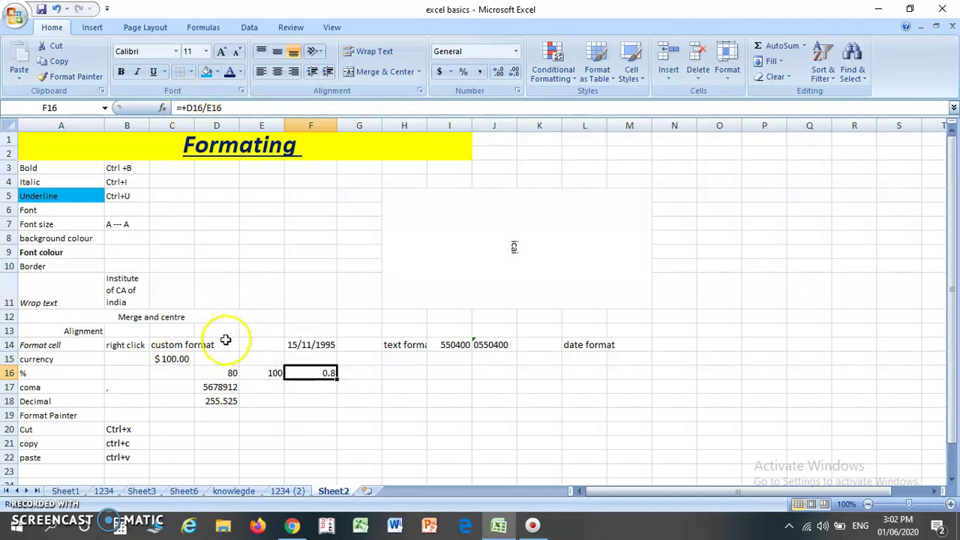
{"action": "key", "text": "F2"}
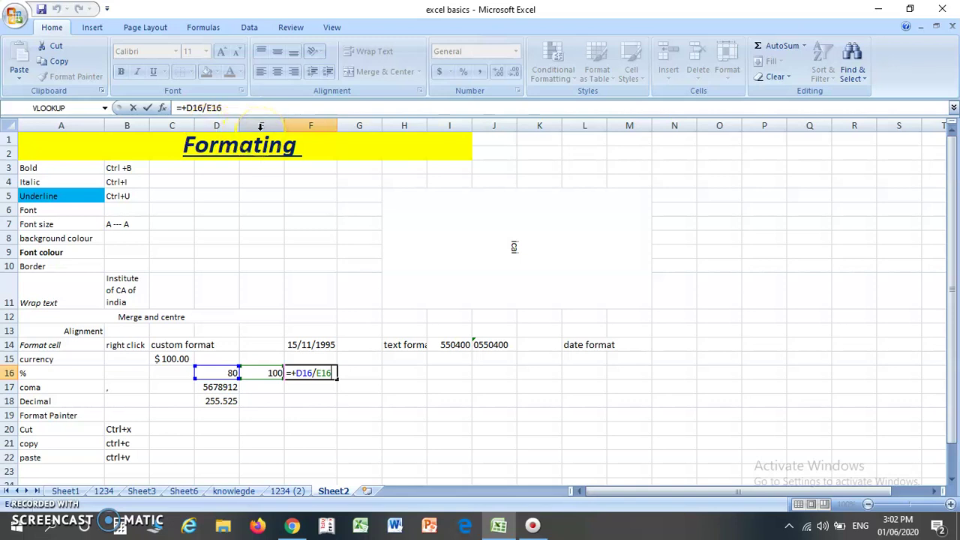
{"action": "key", "text": "Return"}
{"action": "left_click", "coordinate": [309, 377]}
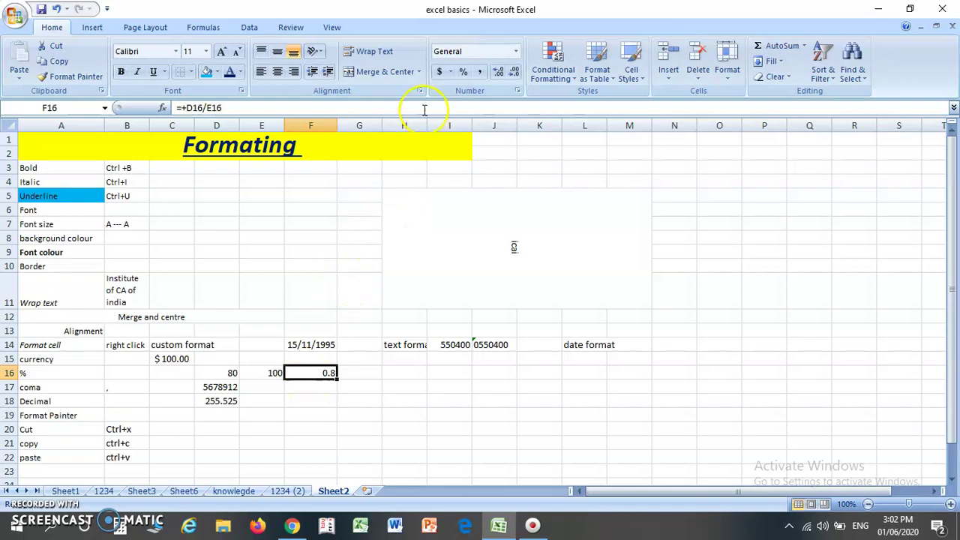
{"action": "left_click", "coordinate": [463, 72]}
{"action": "left_click", "coordinate": [299, 390]}
{"action": "key", "text": "Up"}
{"action": "key", "text": "Right"}
- Apply the comma style to the number in D17 of the coma row
{"action": "key", "text": "Left"}
{"action": "key", "text": "Left"}
{"action": "key", "text": "Left"}
{"action": "key", "text": "Down"}
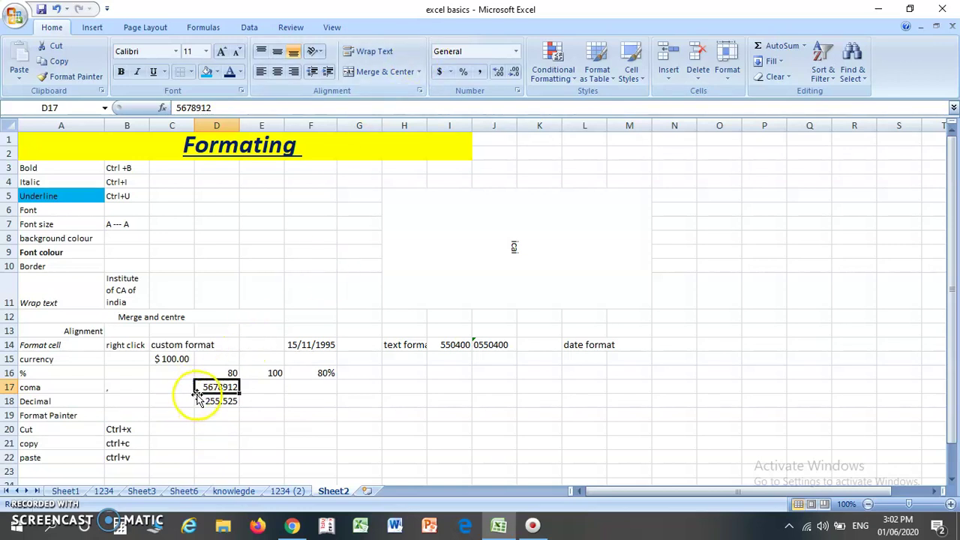
{"action": "left_click", "coordinate": [477, 73]}
{"action": "left_click", "coordinate": [163, 433]}
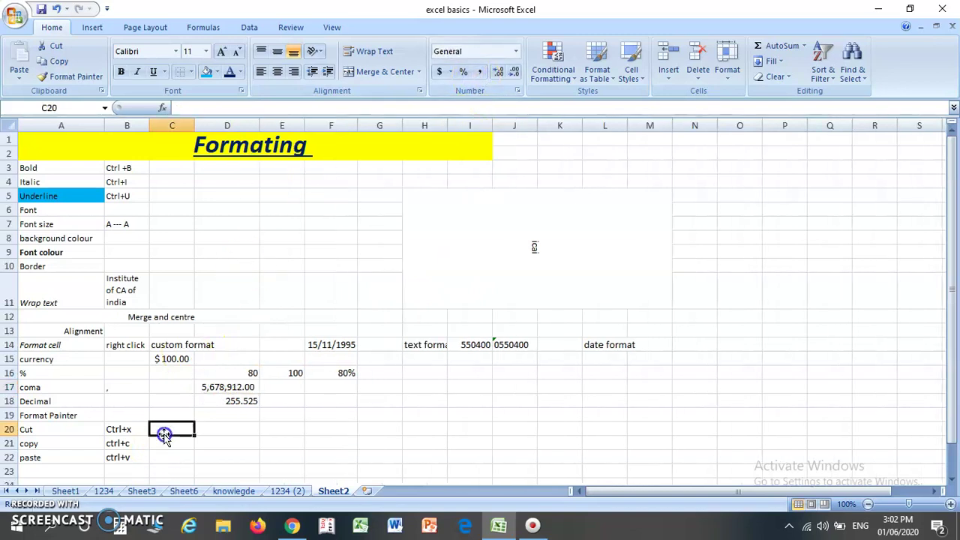
{"action": "key", "text": "Up"}
{"action": "key", "text": "Up"}
{"action": "key", "text": "Right"}
{"action": "key", "text": "Up"}
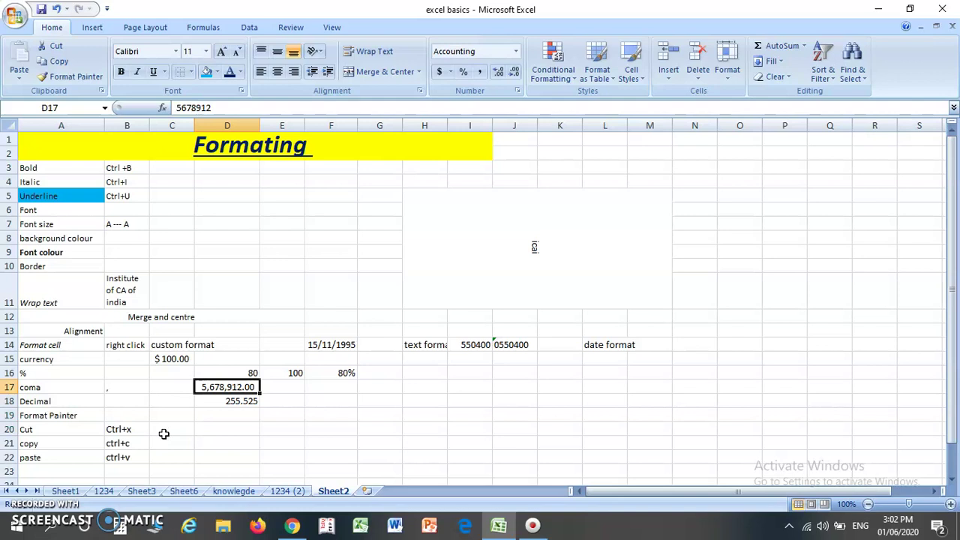
{"action": "key", "text": "Down"}
{"action": "key", "text": "Up"}
{"action": "key", "text": "Down"}
{"action": "key", "text": "Up"}
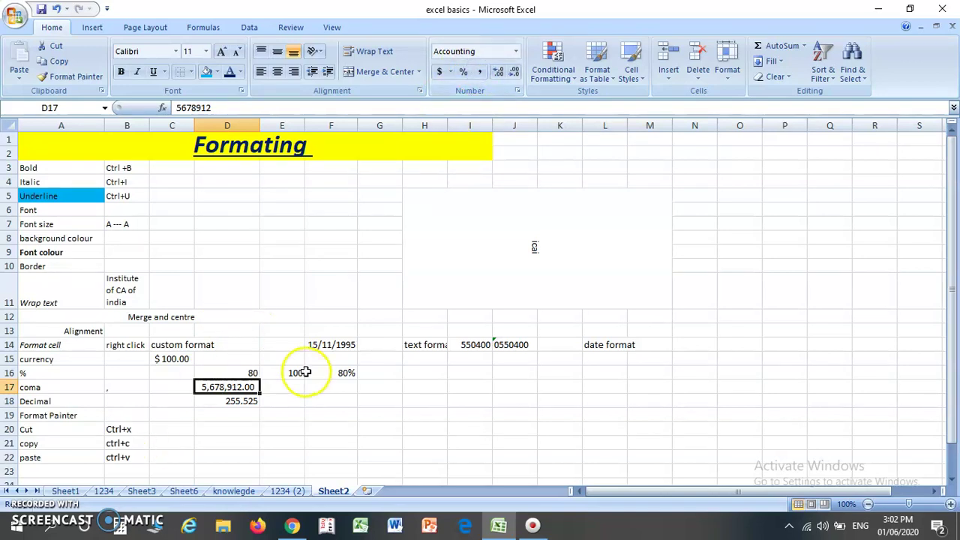
- Increase and then decrease the decimal places of D18 in the Decimal row, ending with one decimal place
{"action": "left_click", "coordinate": [234, 402]}
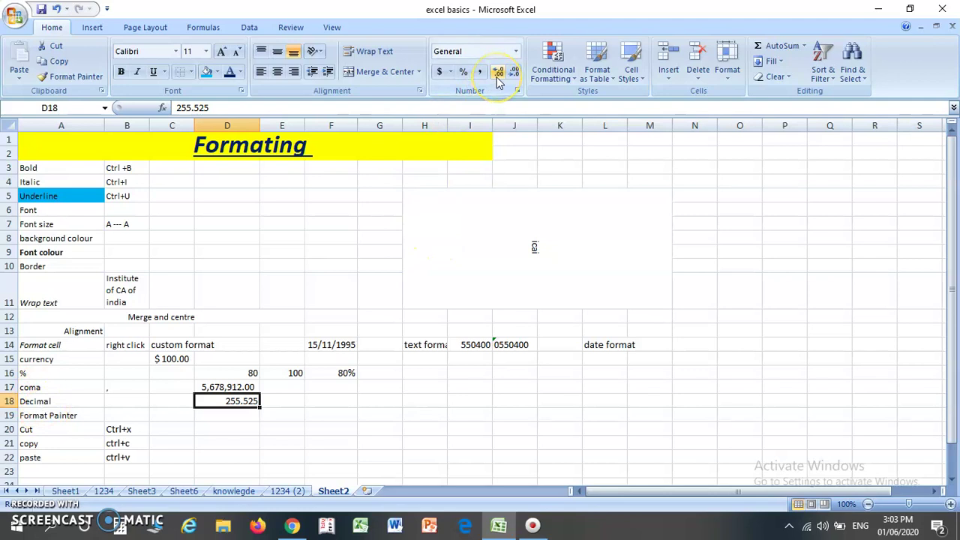
{"action": "left_click", "coordinate": [293, 247]}
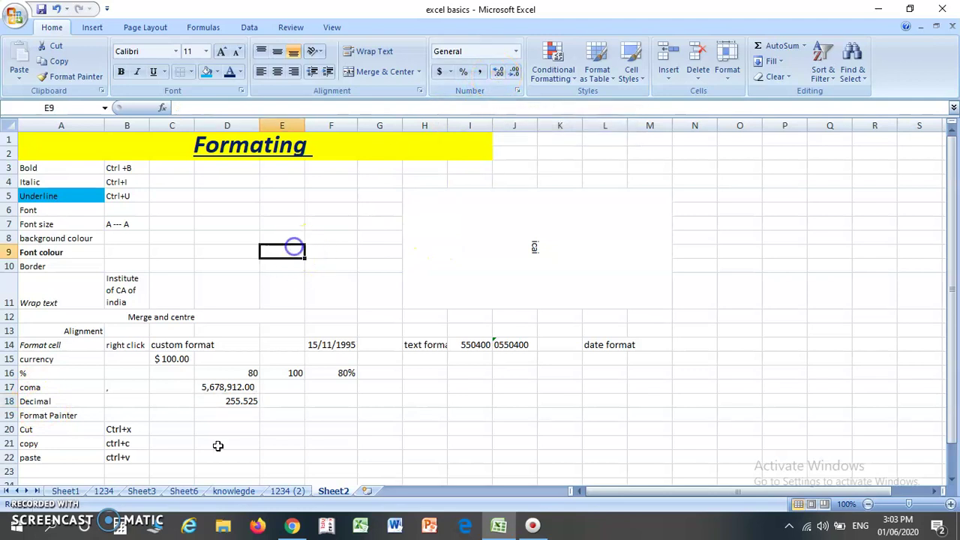
{"action": "left_click", "coordinate": [231, 400]}
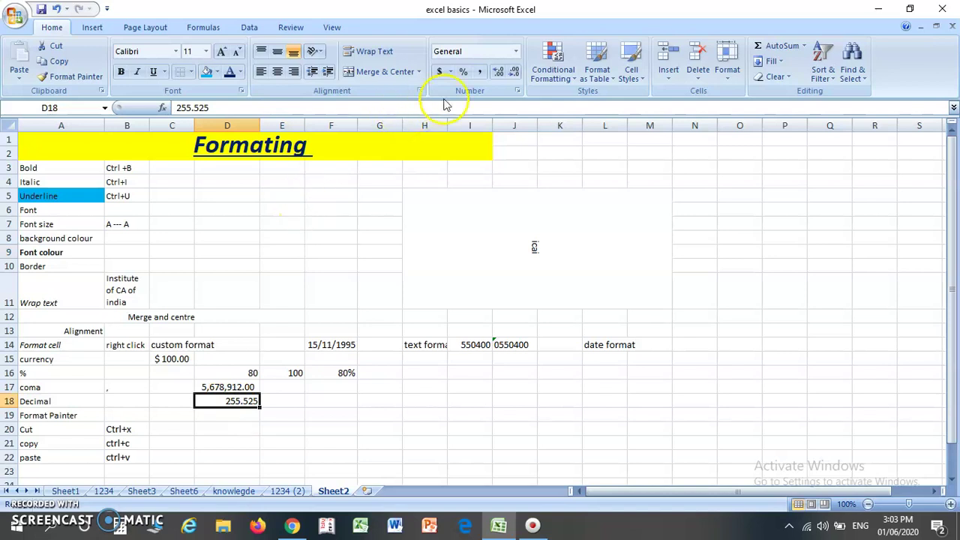
{"action": "double_click", "coordinate": [499, 75]}
{"action": "double_click", "coordinate": [515, 77]}
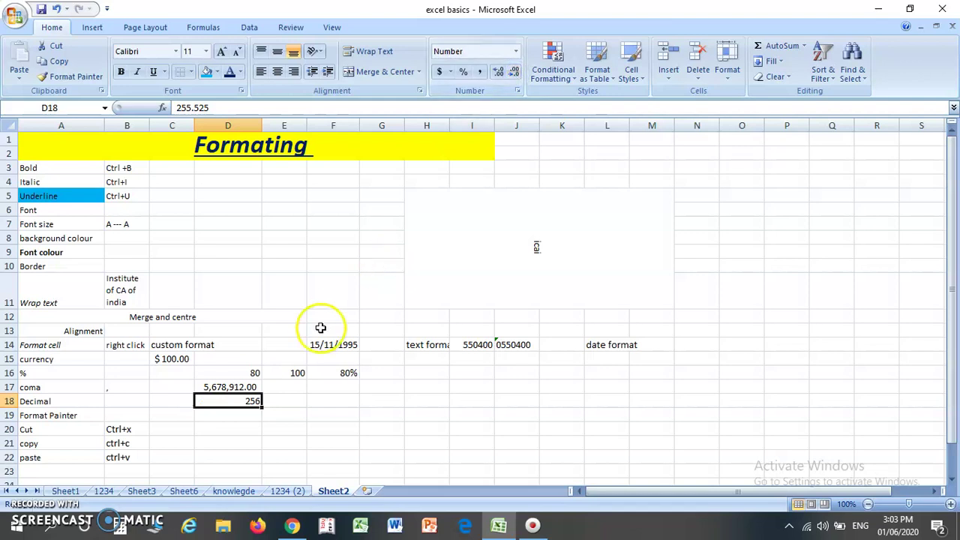
{"action": "left_click", "coordinate": [273, 443]}
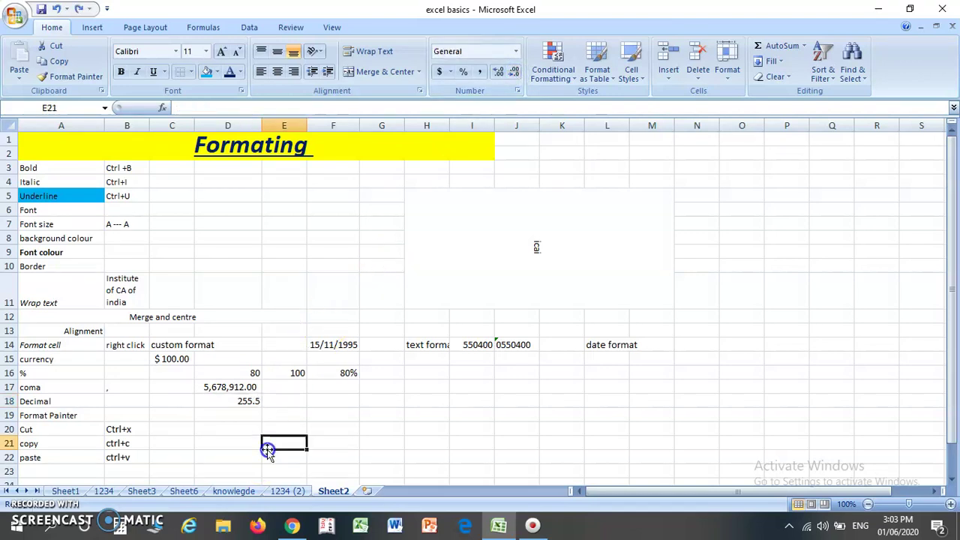
- Go through the column A labels from Decimal to below paste and back up through Bold, Italic and Underline
{"action": "left_click", "coordinate": [65, 397]}
{"action": "key", "text": "Down"}
{"action": "key", "text": "Down"}
{"action": "key", "text": "Down"}
{"action": "key", "text": "Down"}
{"action": "key", "text": "Down"}
{"action": "key", "text": "Down"}
{"action": "key", "text": "Down"}
{"action": "key", "text": "Down"}
{"action": "key", "text": "Down"}
{"action": "key", "text": "Down"}
{"action": "key", "text": "Down"}
{"action": "key", "text": "Up"}
{"action": "key", "text": "Up"}
{"action": "key", "text": "Up"}
{"action": "key", "text": "Up"}
{"action": "key", "text": "Up"}
{"action": "key", "text": "Up"}
{"action": "key", "text": "Up"}
{"action": "key", "text": "Up"}
{"action": "key", "text": "Up"}
{"action": "key", "text": "Up"}
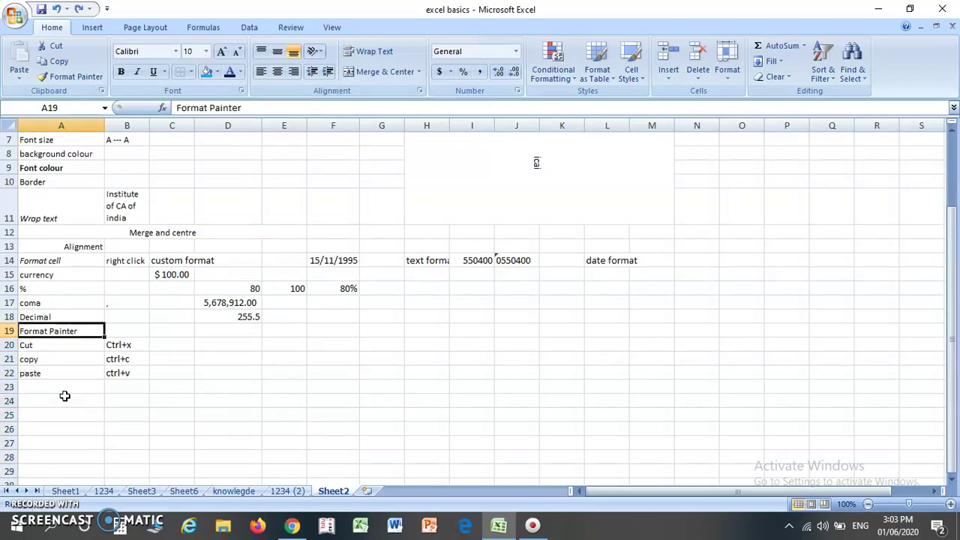
{"action": "key", "text": "Up"}
{"action": "key", "text": "Up"}
{"action": "key", "text": "Up"}
{"action": "key", "text": "Up"}
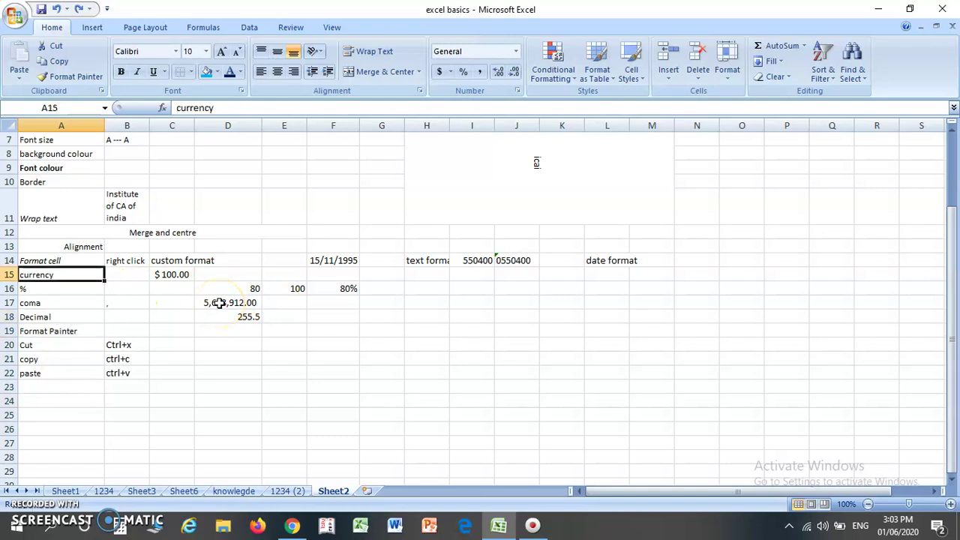
{"action": "key", "text": "Up"}
{"action": "key", "text": "Up"}
{"action": "key", "text": "Up"}
{"action": "key", "text": "Up"}
{"action": "key", "text": "Up"}
{"action": "key", "text": "Up"}
{"action": "key", "text": "Up"}
{"action": "key", "text": "Up"}
{"action": "key", "text": "Up"}
{"action": "key", "text": "Up"}
{"action": "key", "text": "Up"}
{"action": "key", "text": "Up"}
{"action": "key", "text": "Up"}
{"action": "key", "text": "Down"}
{"action": "key", "text": "Down"}
{"action": "key", "text": "Up"}
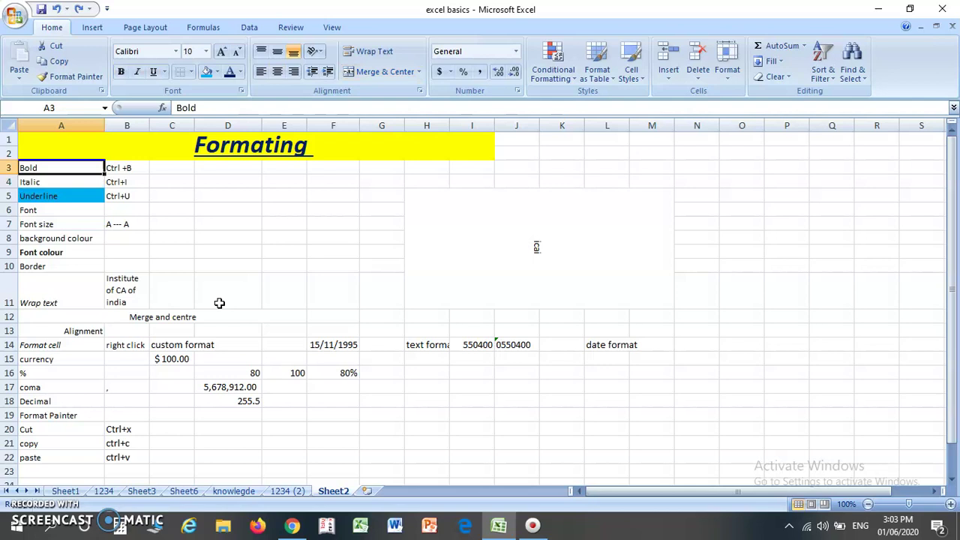
{"action": "key", "text": "Right"}
{"action": "key", "text": "Left"}
{"action": "key", "text": "Down"}
{"action": "key", "text": "Down"}
{"action": "key", "text": "Up"}
{"action": "key", "text": "Up"}
{"action": "key", "text": "Right"}
{"action": "key", "text": "Left"}
{"action": "key", "text": "Down"}
{"action": "key", "text": "Down"}
{"action": "key", "text": "Down"}
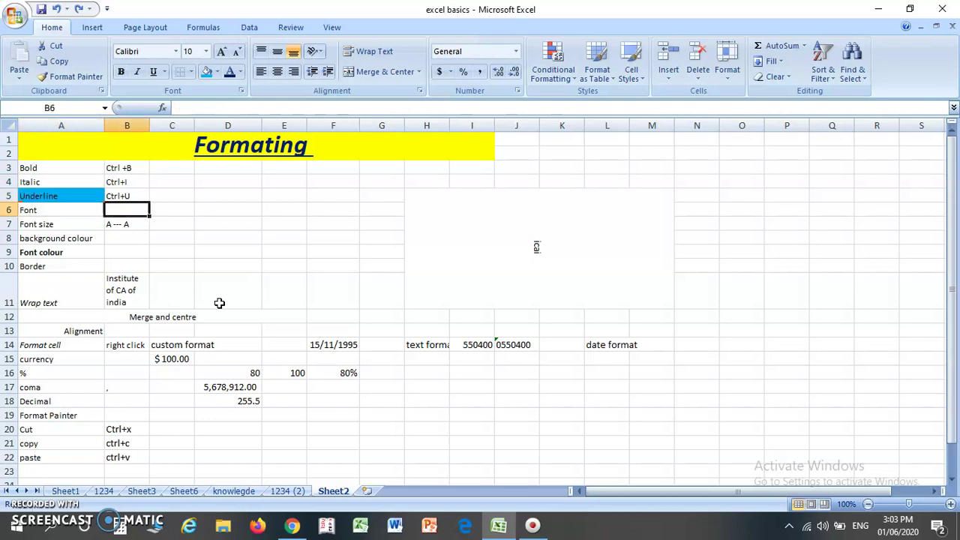
{"action": "key", "text": "Up"}
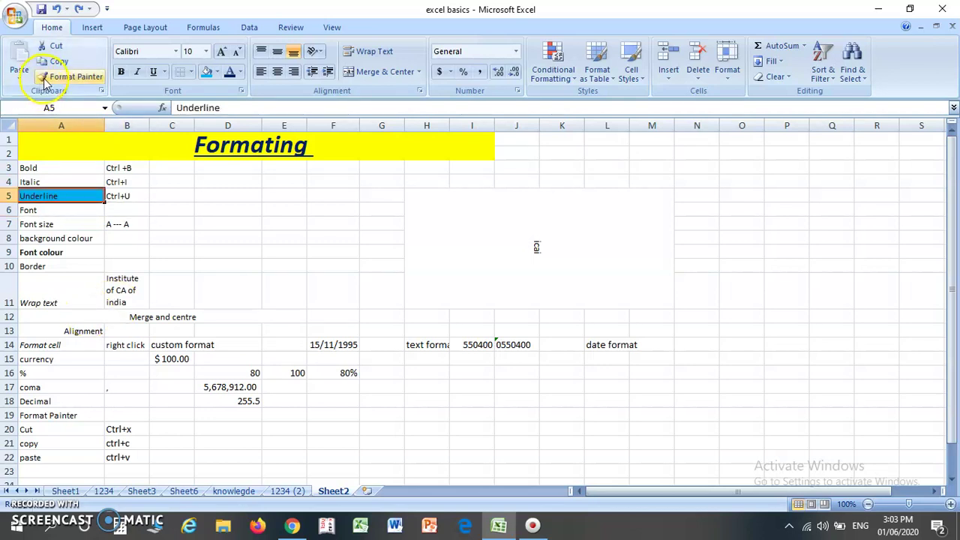
- Copy the formatting of the Underline cell A5 onto the Border cell A10 with Format Painter
{"action": "left_click", "coordinate": [66, 195]}
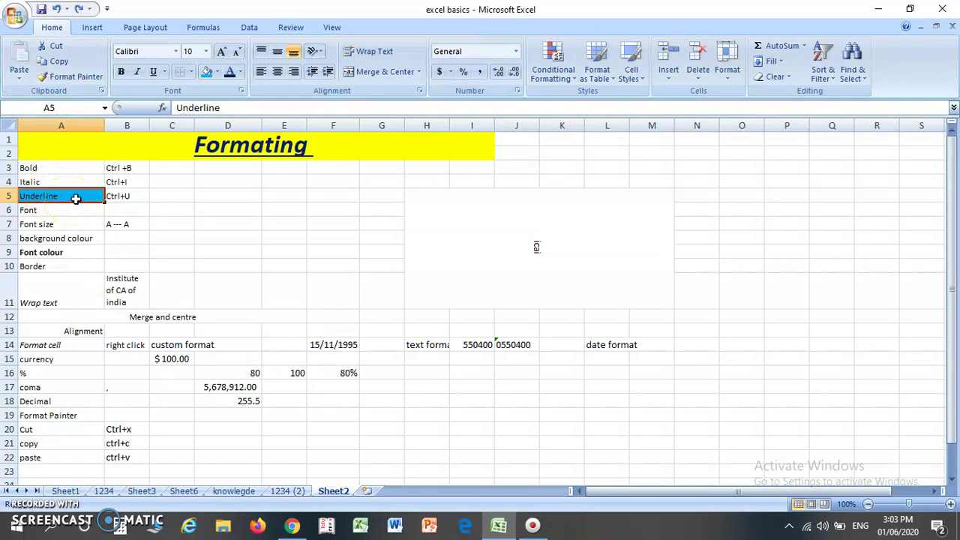
{"action": "left_click", "coordinate": [72, 80]}
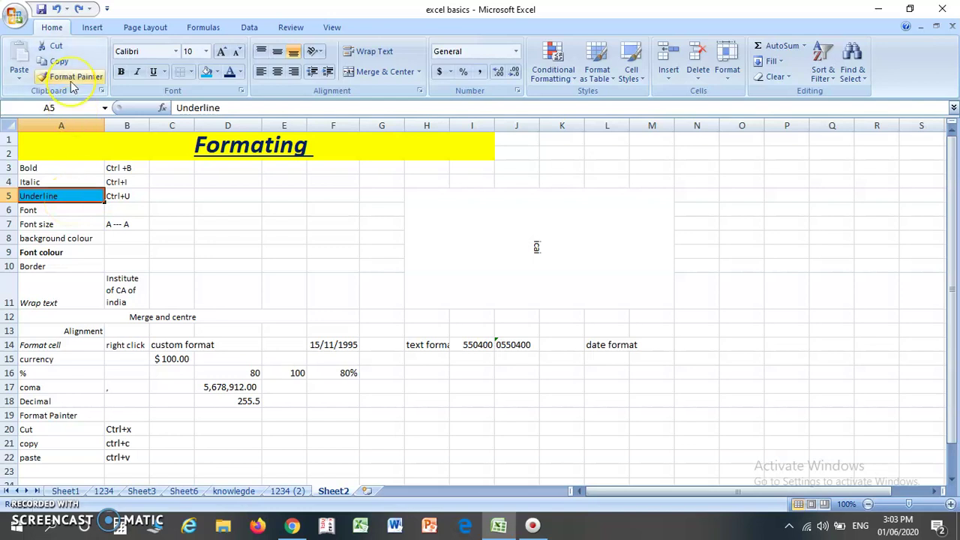
{"action": "left_click", "coordinate": [72, 83]}
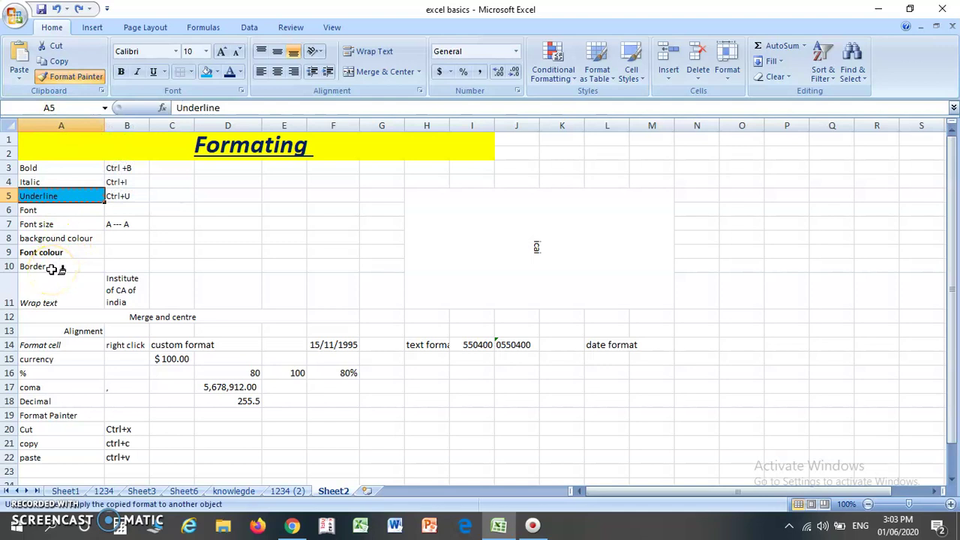
{"action": "left_click", "coordinate": [51, 268]}
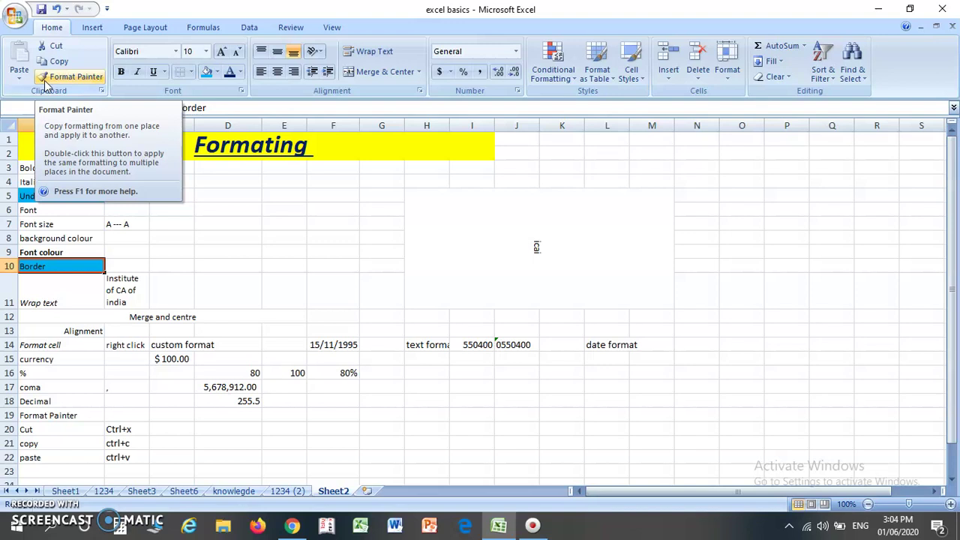
- Keep Format Painter active to copy A5's formatting onto the title, C14, row 15, A18, A21, C22 and D17
{"action": "left_click", "coordinate": [60, 215]}
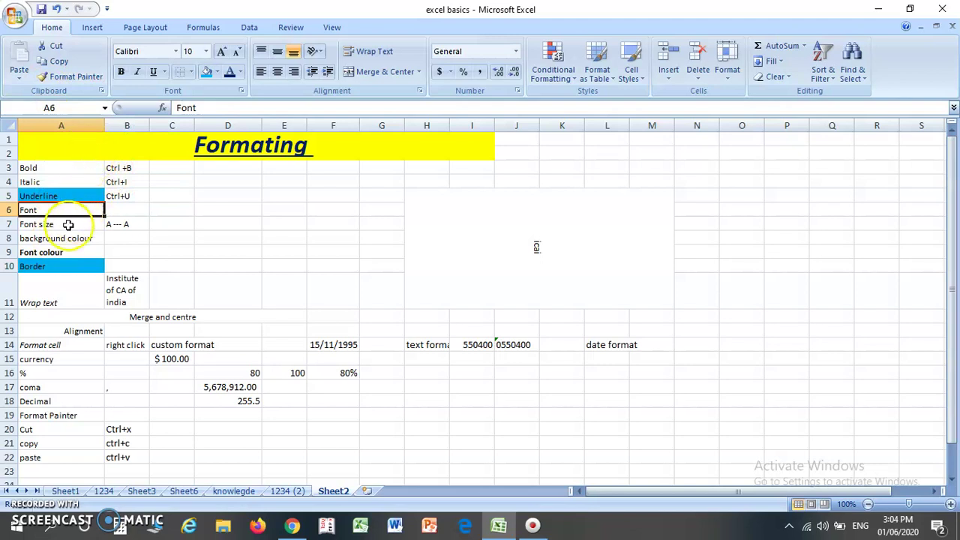
{"action": "left_click", "coordinate": [67, 227]}
{"action": "left_click", "coordinate": [67, 196]}
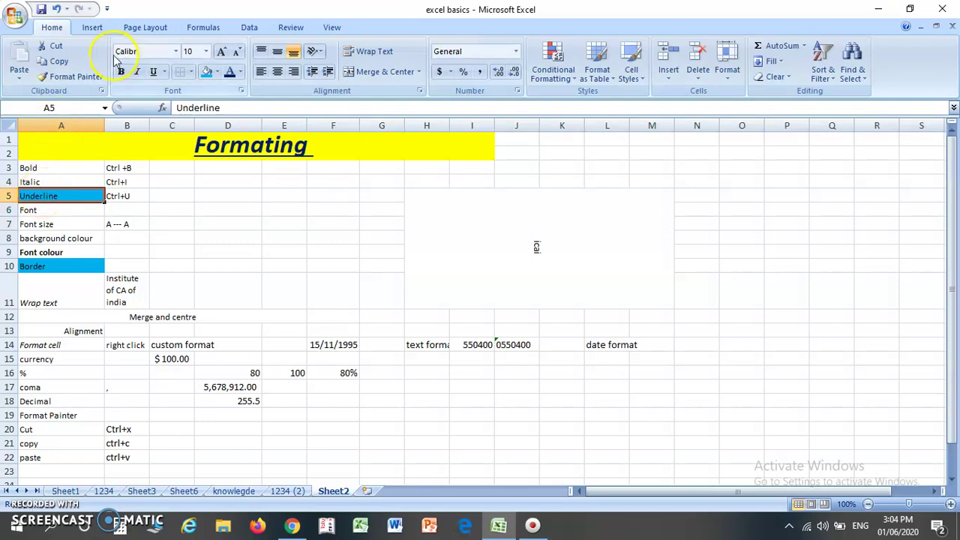
{"action": "left_click", "coordinate": [94, 81]}
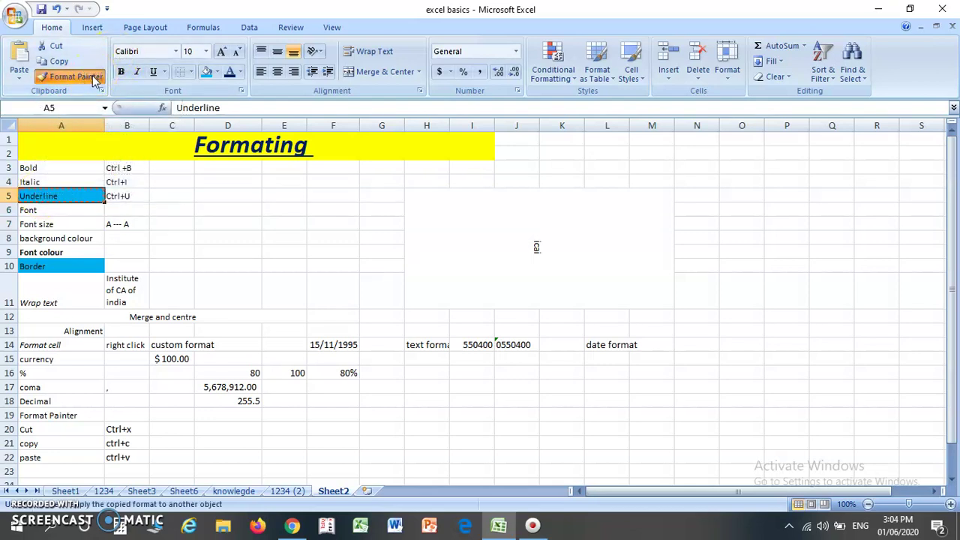
{"action": "left_click", "coordinate": [171, 151]}
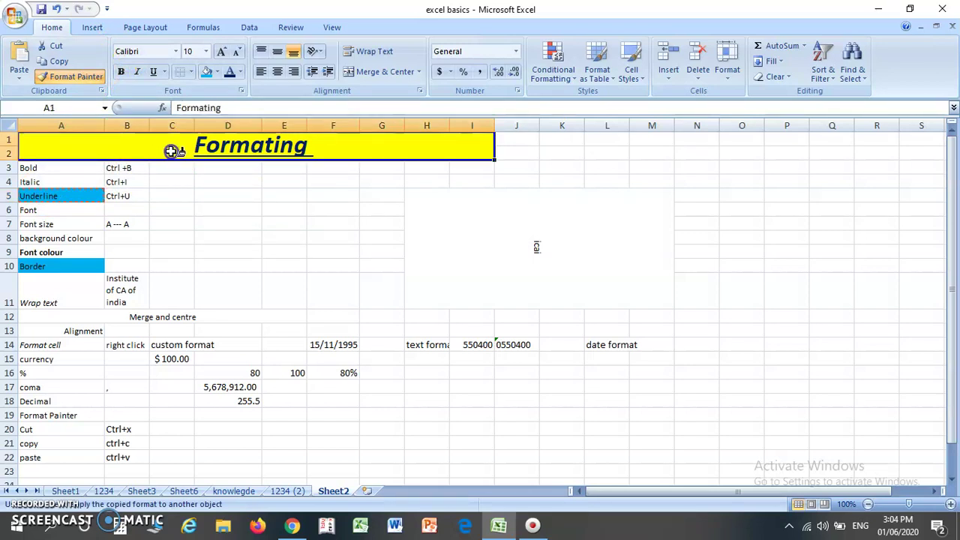
{"action": "left_click", "coordinate": [162, 341]}
{"action": "left_click", "coordinate": [9, 358]}
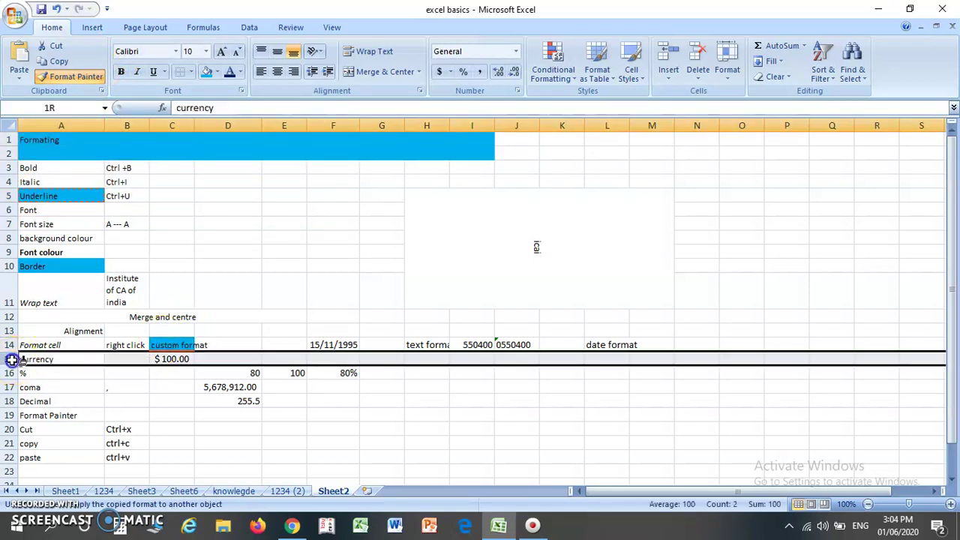
{"action": "left_click", "coordinate": [28, 401]}
{"action": "left_click", "coordinate": [67, 441]}
{"action": "left_click", "coordinate": [172, 454]}
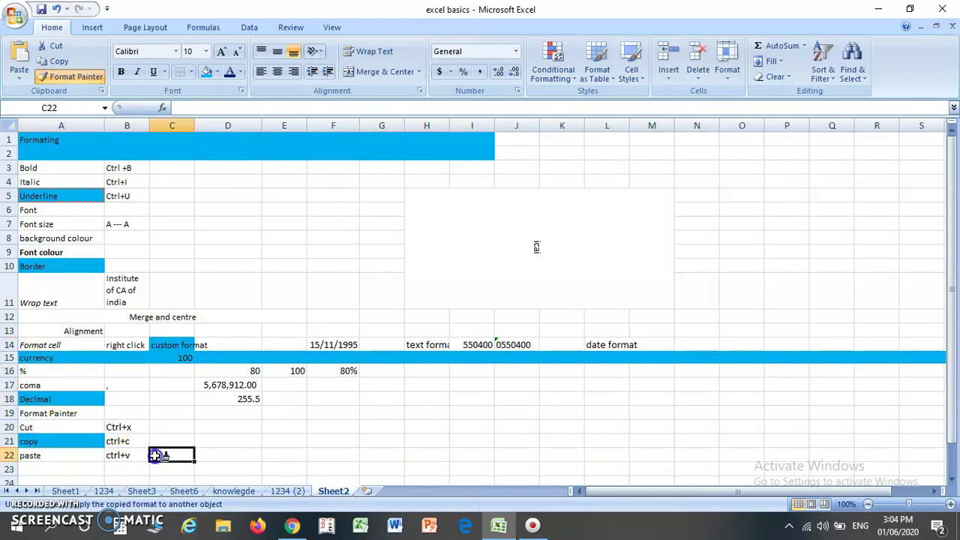
{"action": "left_click", "coordinate": [239, 385]}
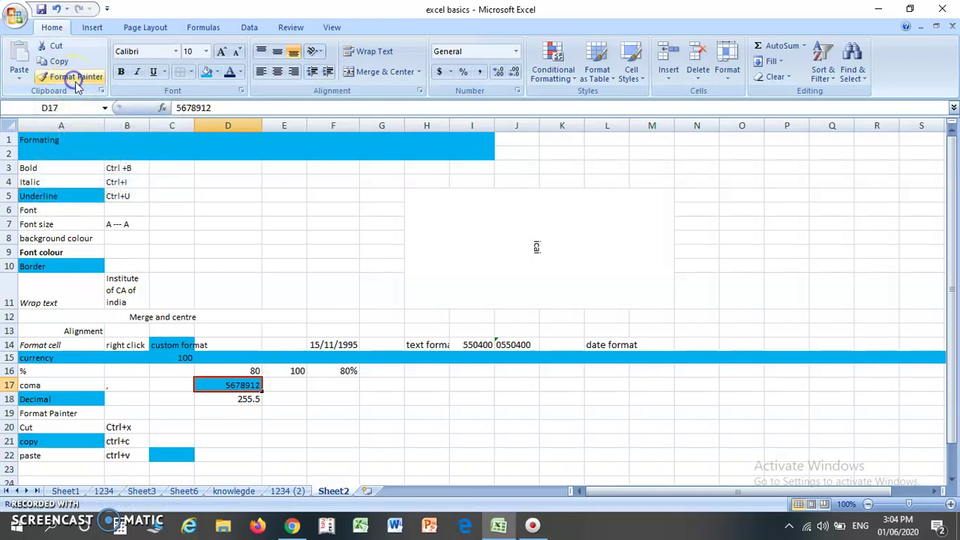
{"action": "left_click", "coordinate": [152, 211]}
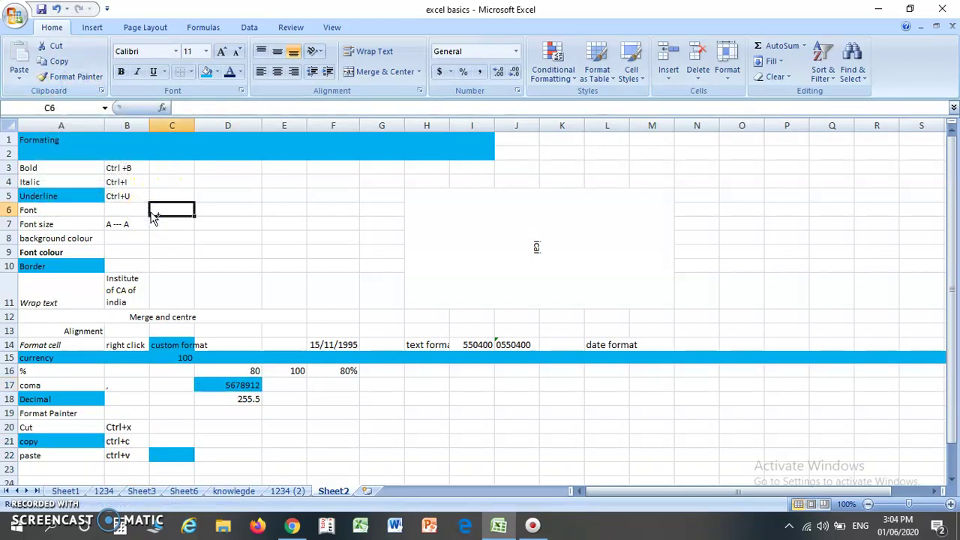
- Go through the column A labels and the empty rows below paste after the repeated formatting
{"action": "key", "text": "Left"}
{"action": "key", "text": "Left"}
{"action": "key", "text": "Down"}
{"action": "key", "text": "Down"}
{"action": "key", "text": "Down"}
{"action": "key", "text": "Down"}
{"action": "key", "text": "Down"}
{"action": "key", "text": "Down"}
{"action": "key", "text": "Down"}
{"action": "key", "text": "Down"}
{"action": "key", "text": "Down"}
{"action": "key", "text": "Down"}
{"action": "key", "text": "Down"}
{"action": "key", "text": "Down"}
{"action": "key", "text": "Down"}
{"action": "key", "text": "Down"}
{"action": "key", "text": "Down"}
{"action": "key", "text": "Down"}
{"action": "key", "text": "Down"}
{"action": "key", "text": "Down"}
{"action": "key", "text": "Down"}
{"action": "key", "text": "Down"}
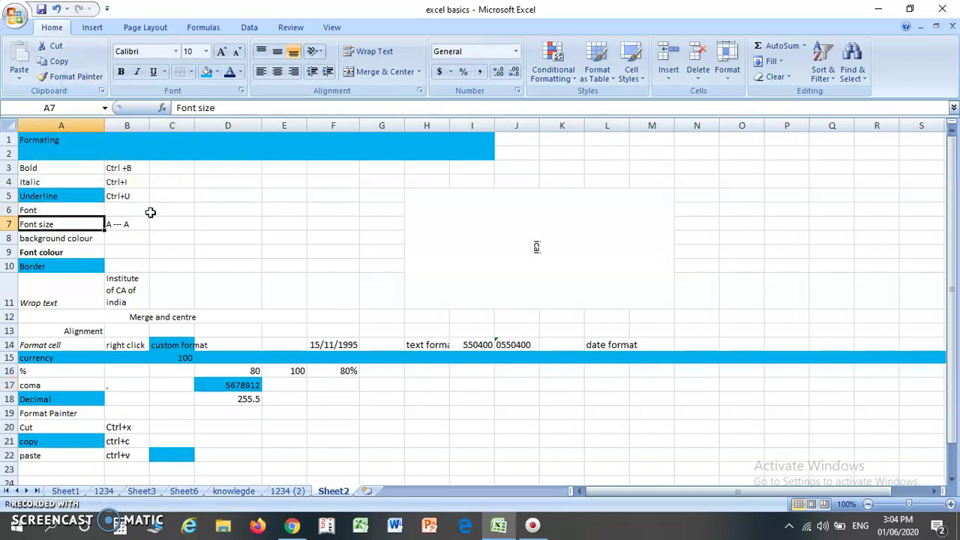
{"action": "key", "text": "Up"}
{"action": "key", "text": "Up"}
{"action": "key", "text": "Up"}
{"action": "key", "text": "Up"}
{"action": "key", "text": "Down"}
{"action": "key", "text": "Down"}
{"action": "key", "text": "Up"}
{"action": "key", "text": "Up"}
{"action": "key", "text": "Down"}
{"action": "key", "text": "Down"}
{"action": "key", "text": "Up"}
{"action": "key", "text": "Right"}
{"action": "key", "text": "Right"}
{"action": "key", "text": "Right"}
{"action": "key", "text": "Left"}
{"action": "key", "text": "Left"}
{"action": "key", "text": "Left"}
- Copy the Format cell label in A14 and paste it into P11
{"action": "key", "text": "Up"}
{"action": "key", "text": "Up"}
{"action": "key", "text": "Up"}
{"action": "key", "text": "Up"}
{"action": "key", "text": "Up"}
{"action": "key", "text": "Up"}
{"action": "key", "text": "Up"}
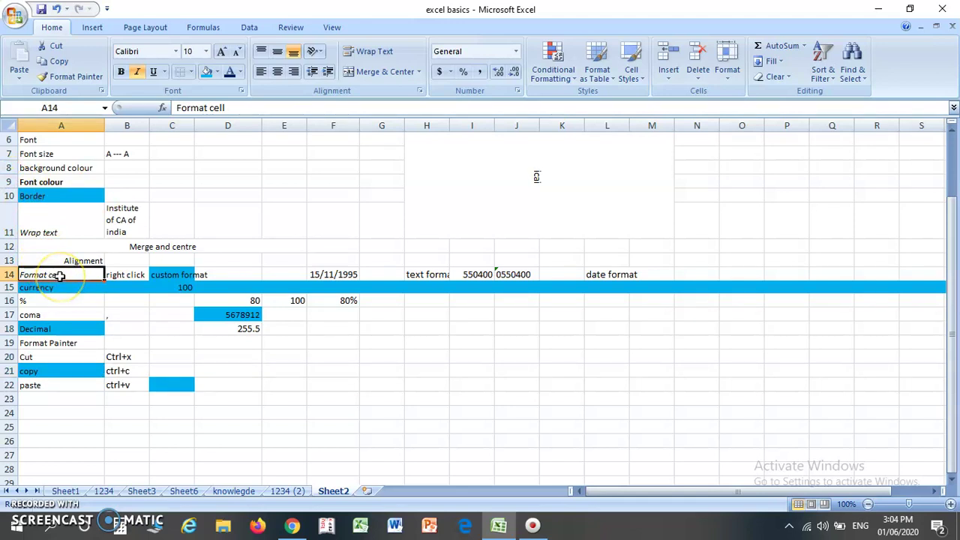
{"action": "key", "text": "ctrl+c"}
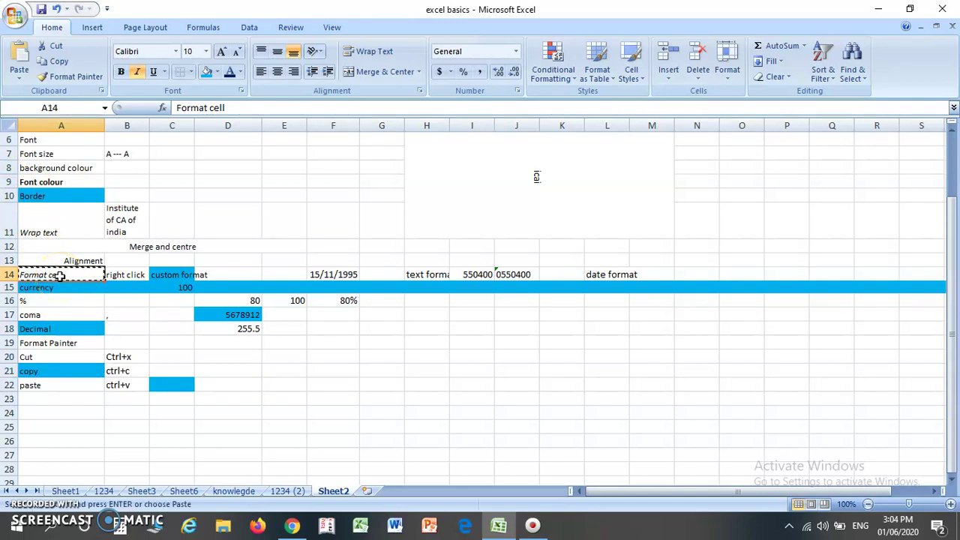
{"action": "left_click", "coordinate": [791, 209]}
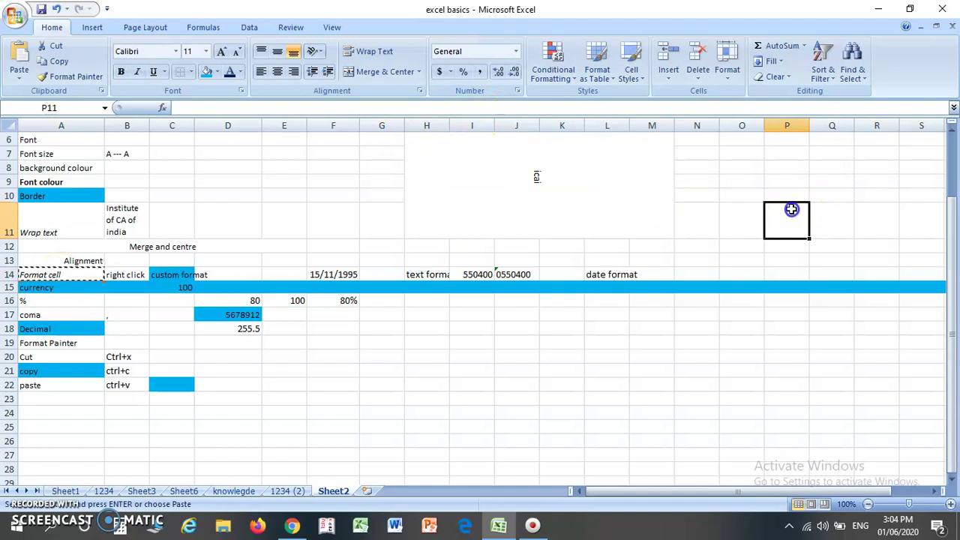
{"action": "key", "text": "ctrl+v"}
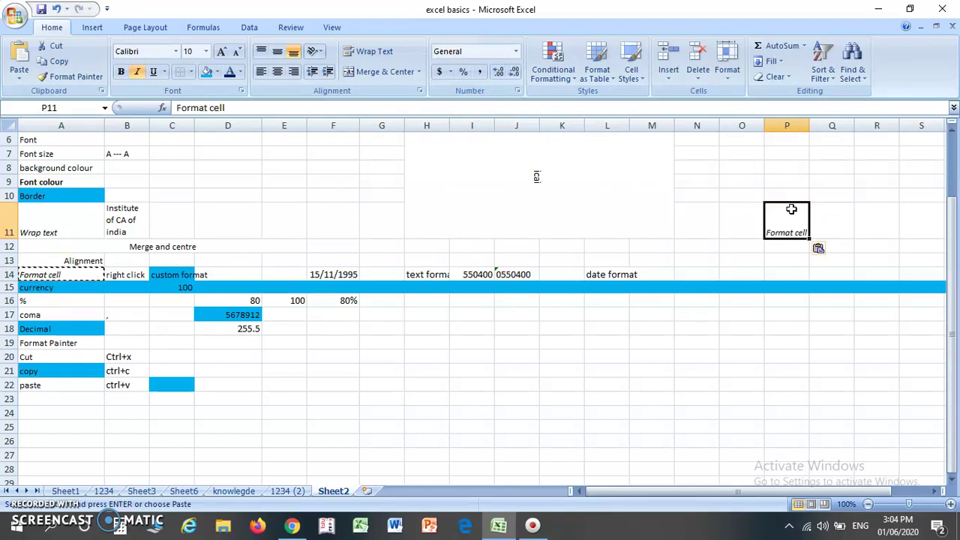
- Clear the copy selection and go through the copy and paste shortcut rows and the column A labels up to Format cell
{"action": "key", "text": "Escape"}
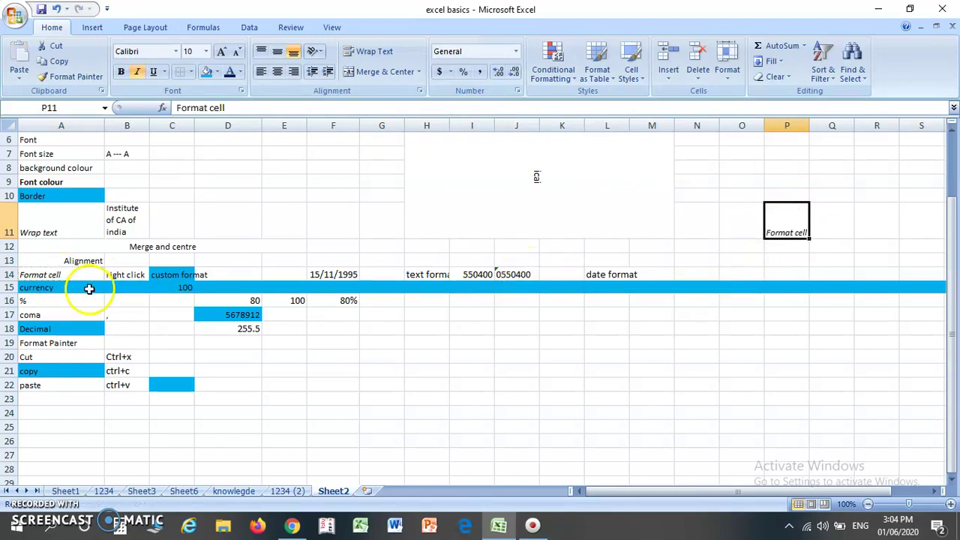
{"action": "left_click", "coordinate": [54, 375]}
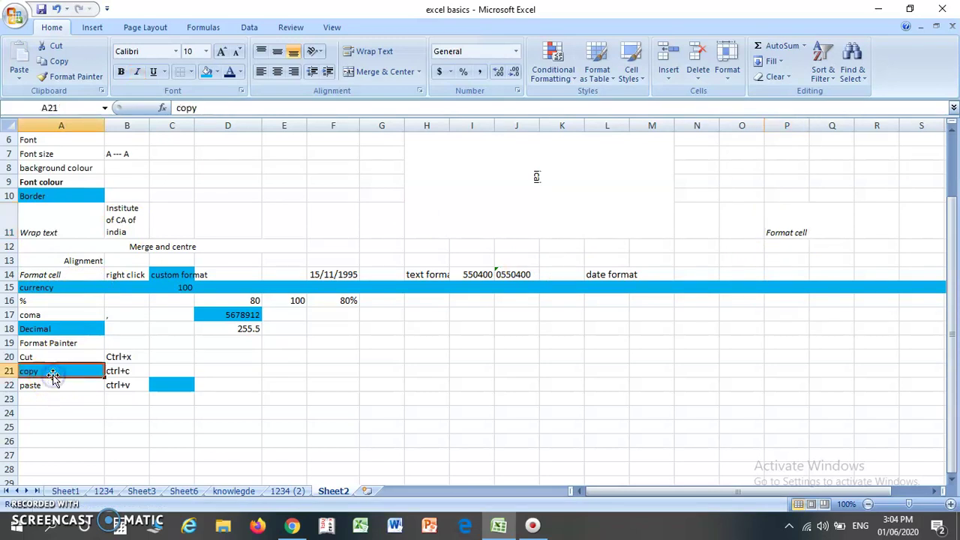
{"action": "key", "text": "Right"}
{"action": "key", "text": "Left"}
{"action": "key", "text": "Down"}
{"action": "key", "text": "Right"}
{"action": "key", "text": "Right"}
{"action": "key", "text": "Left"}
{"action": "key", "text": "Left"}
{"action": "key", "text": "Up"}
{"action": "key", "text": "Up"}
{"action": "key", "text": "Up"}
{"action": "key", "text": "Up"}
{"action": "key", "text": "Up"}
{"action": "key", "text": "Up"}
{"action": "key", "text": "Up"}
{"action": "key", "text": "Down"}
{"action": "key", "text": "Down"}
{"action": "key", "text": "Down"}
{"action": "key", "text": "Down"}
{"action": "key", "text": "Down"}
{"action": "key", "text": "Right"}
{"action": "key", "text": "Left"}
{"action": "key", "text": "Right"}
{"action": "key", "text": "Left"}
{"action": "key", "text": "Up"}
{"action": "key", "text": "Up"}
{"action": "key", "text": "Up"}
{"action": "key", "text": "Up"}
{"action": "key", "text": "Up"}
{"action": "key", "text": "Up"}
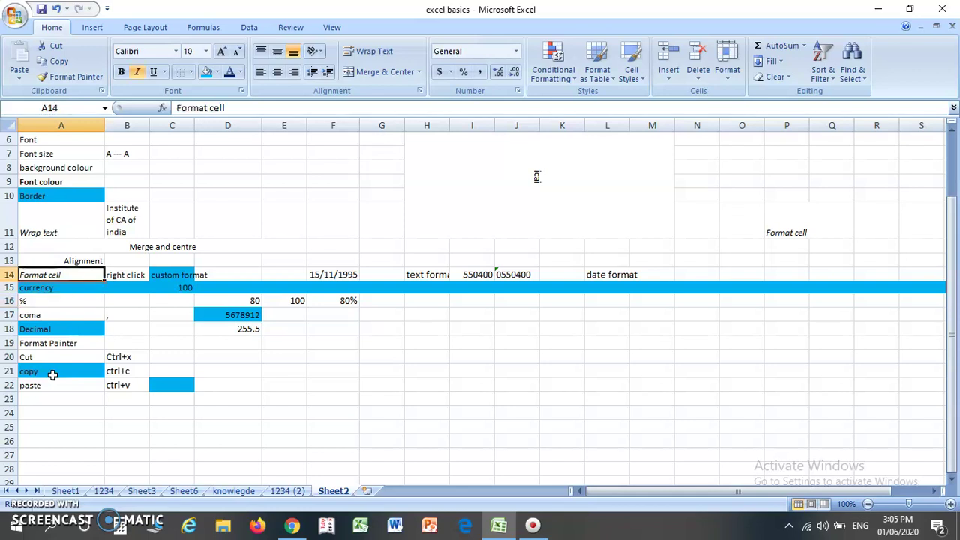
- Cut the Format Painter label from A19 and paste it into N19
{"action": "left_click", "coordinate": [43, 343]}
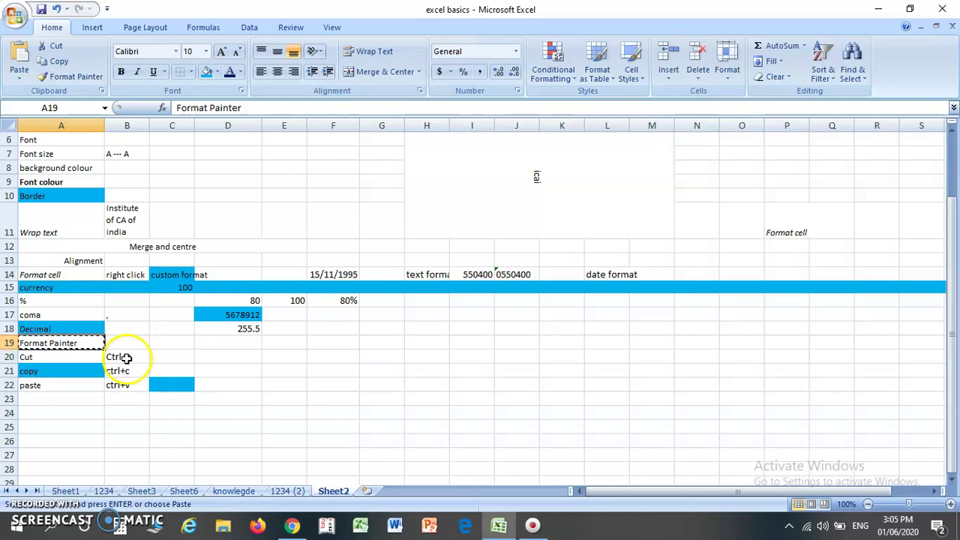
{"action": "left_click", "coordinate": [693, 341]}
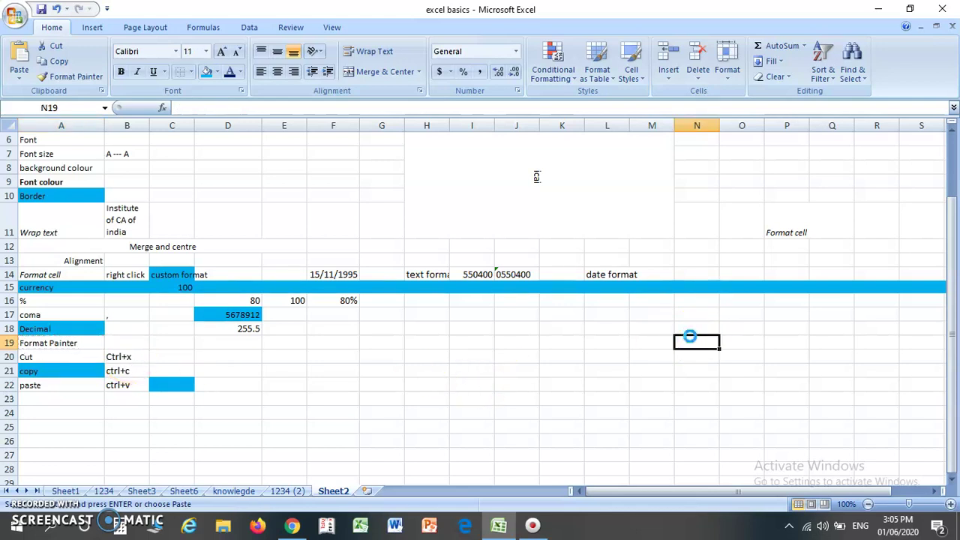
{"action": "key", "text": "ctrl+v"}
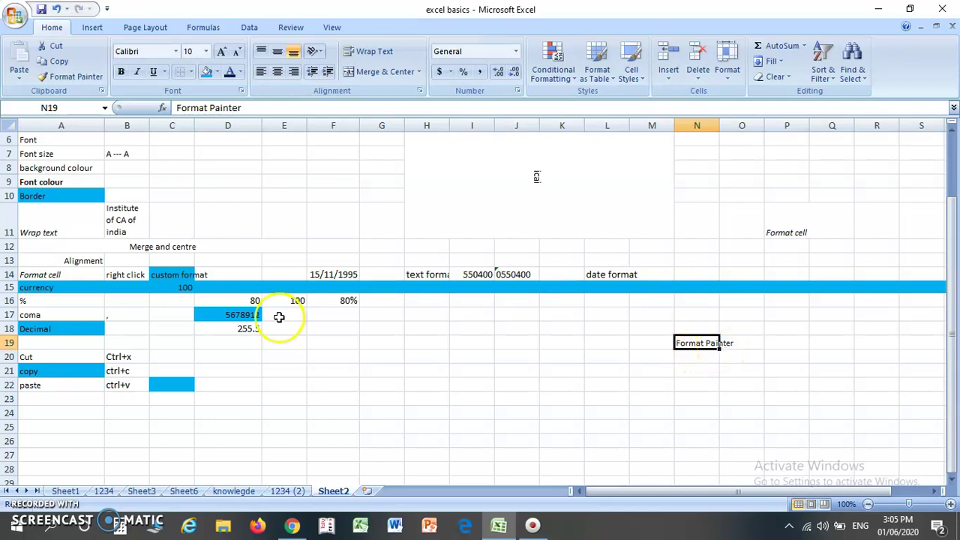
{"action": "left_click", "coordinate": [94, 342]}
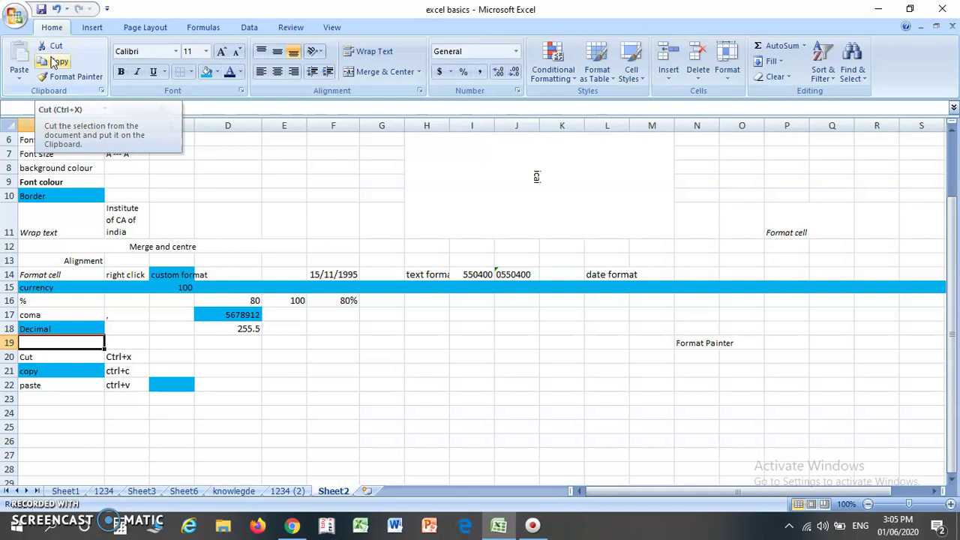
- Cut the Font size label from A7, paste it into E7, and check both cells
{"action": "left_click", "coordinate": [57, 157]}
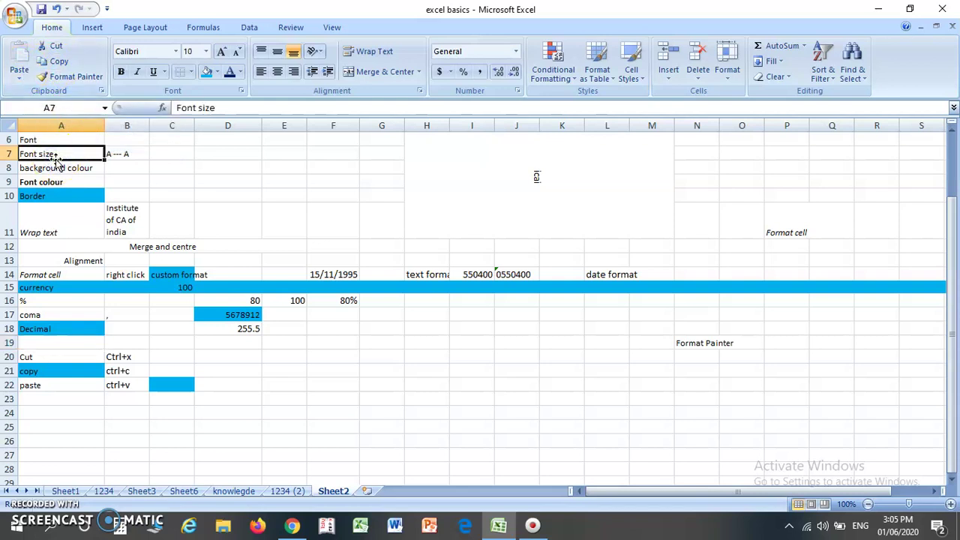
{"action": "left_click", "coordinate": [54, 47]}
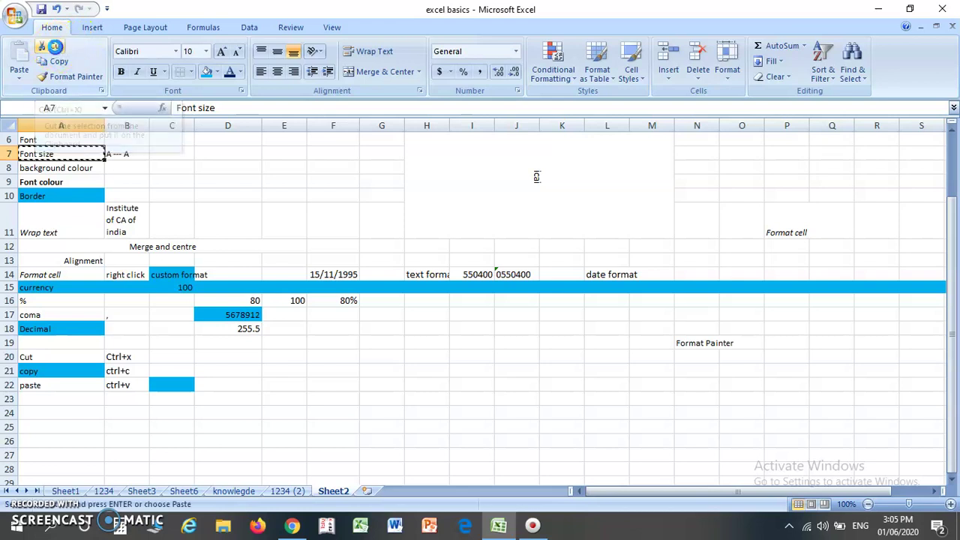
{"action": "left_click", "coordinate": [280, 159]}
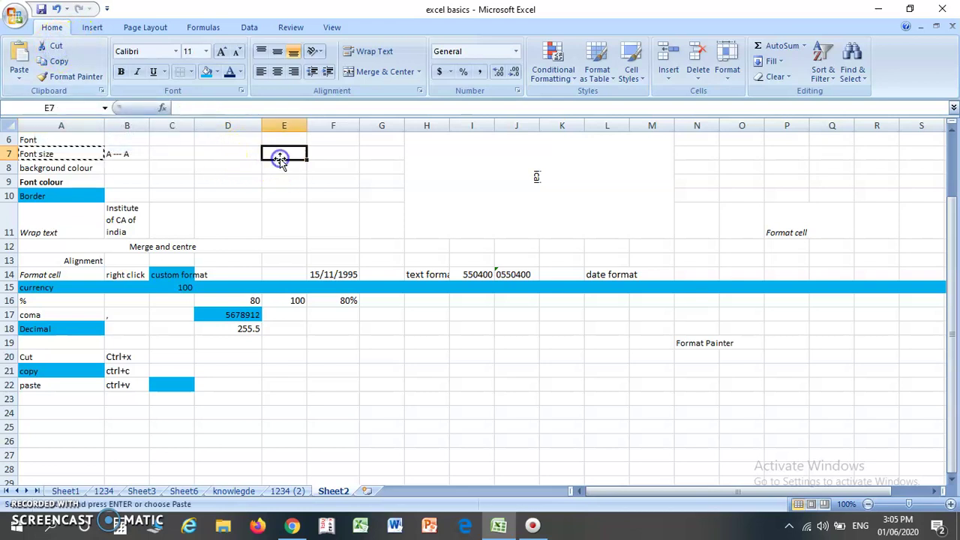
{"action": "left_click", "coordinate": [19, 75]}
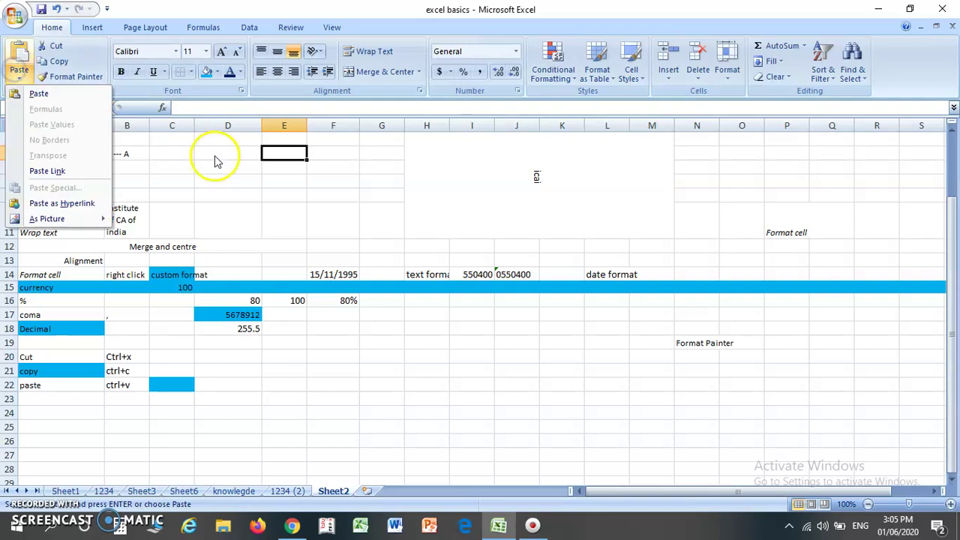
{"action": "left_click", "coordinate": [38, 93]}
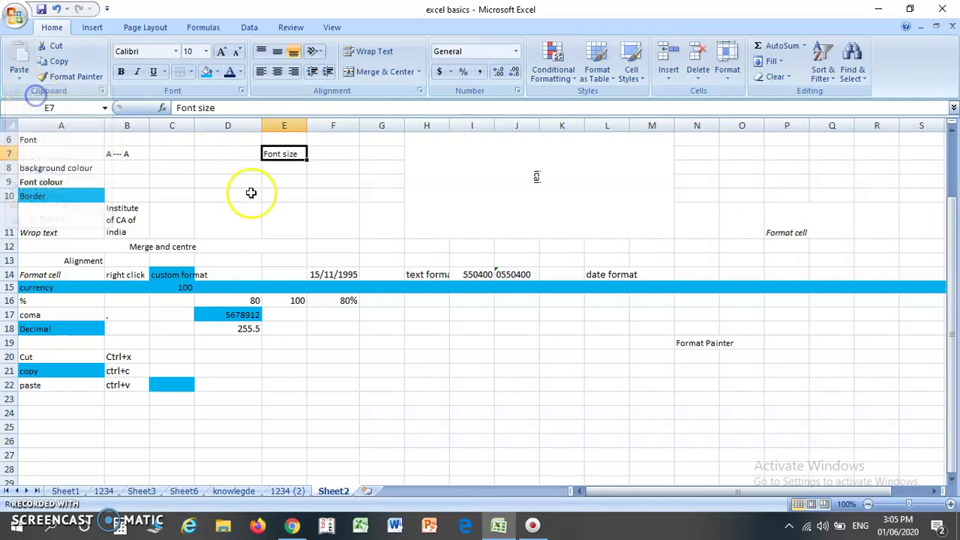
{"action": "left_click", "coordinate": [35, 157]}
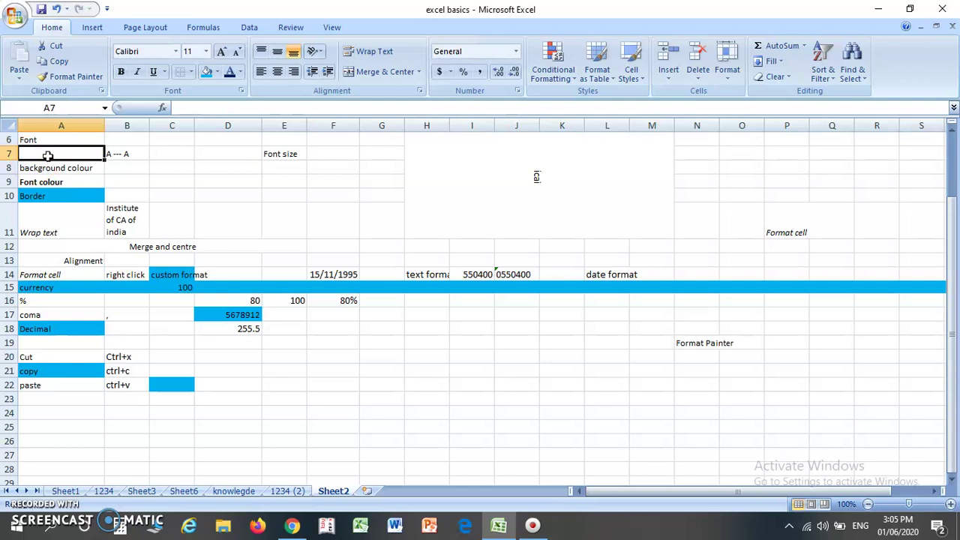
{"action": "left_click", "coordinate": [269, 155]}
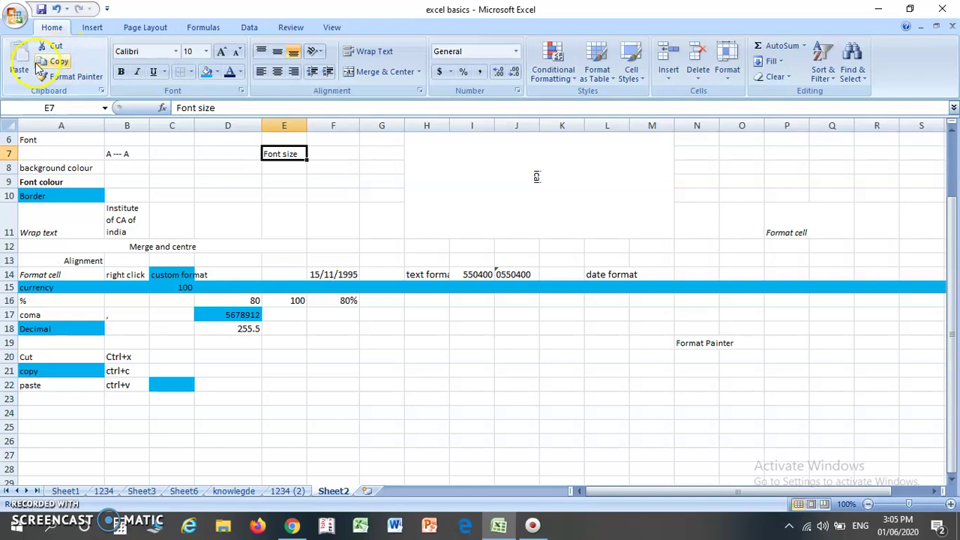
- Go back up through the sheet from the empty rows below the paste row to the Formating title in A1
{"action": "left_click", "coordinate": [202, 351]}
{"action": "left_click", "coordinate": [170, 401]}
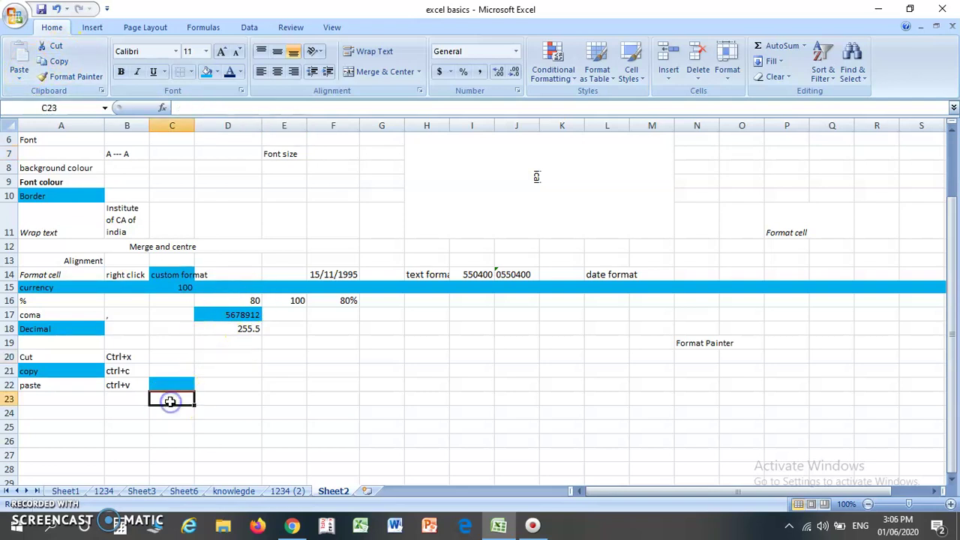
{"action": "key", "text": "Up"}
{"action": "key", "text": "Up"}
{"action": "key", "text": "Up"}
{"action": "key", "text": "Up"}
{"action": "key", "text": "Up"}
{"action": "key", "text": "Up"}
{"action": "key", "text": "Up"}
{"action": "key", "text": "Up"}
{"action": "key", "text": "Up"}
{"action": "key", "text": "Up"}
{"action": "key", "text": "Up"}
{"action": "key", "text": "Up"}
{"action": "key", "text": "Up"}
{"action": "key", "text": "Up"}
{"action": "key", "text": "Up"}
{"action": "key", "text": "Up"}
{"action": "key", "text": "Up"}
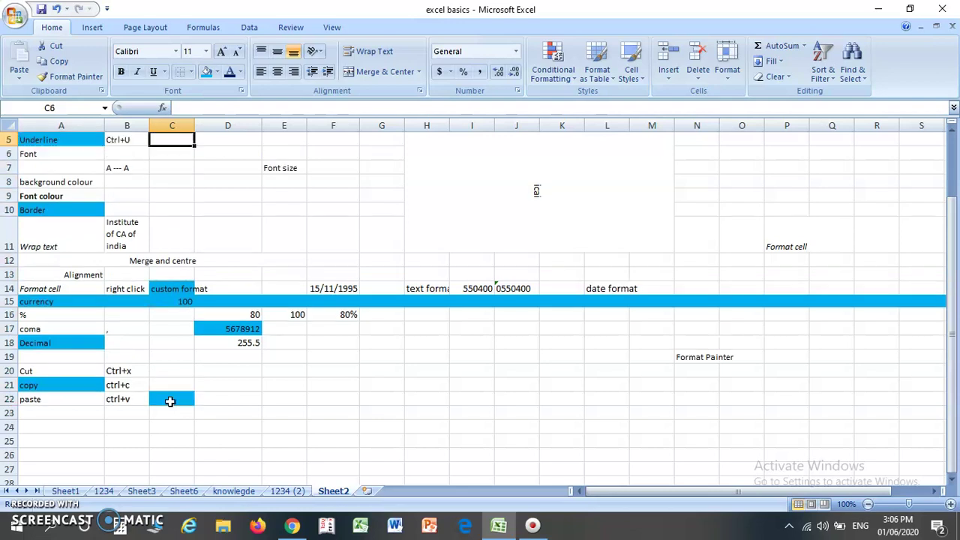
{"action": "key", "text": "Up"}
{"action": "key", "text": "Up"}
{"action": "key", "text": "Up"}
{"action": "key", "text": "Up"}
{"action": "key", "text": "Up"}
{"action": "key", "text": "Left"}
{"action": "key", "text": "Left"}
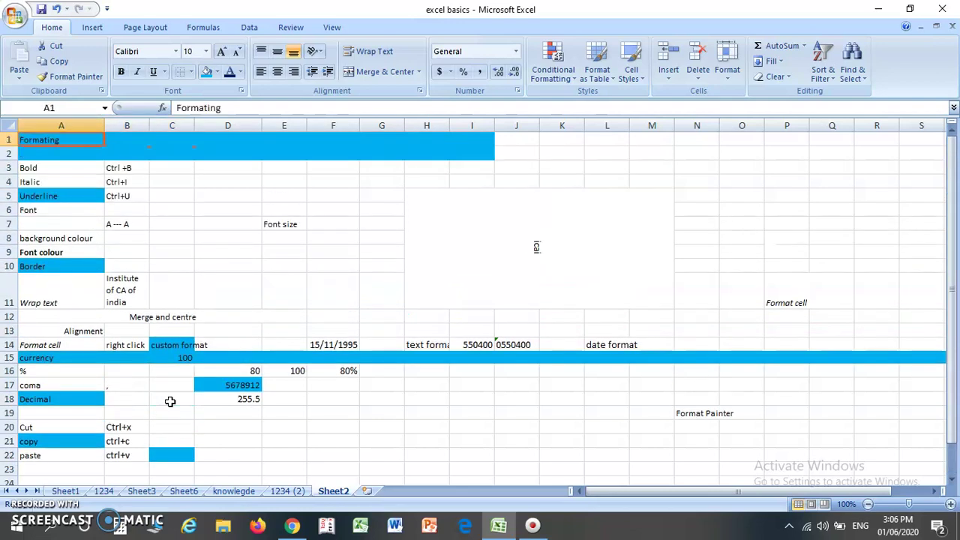